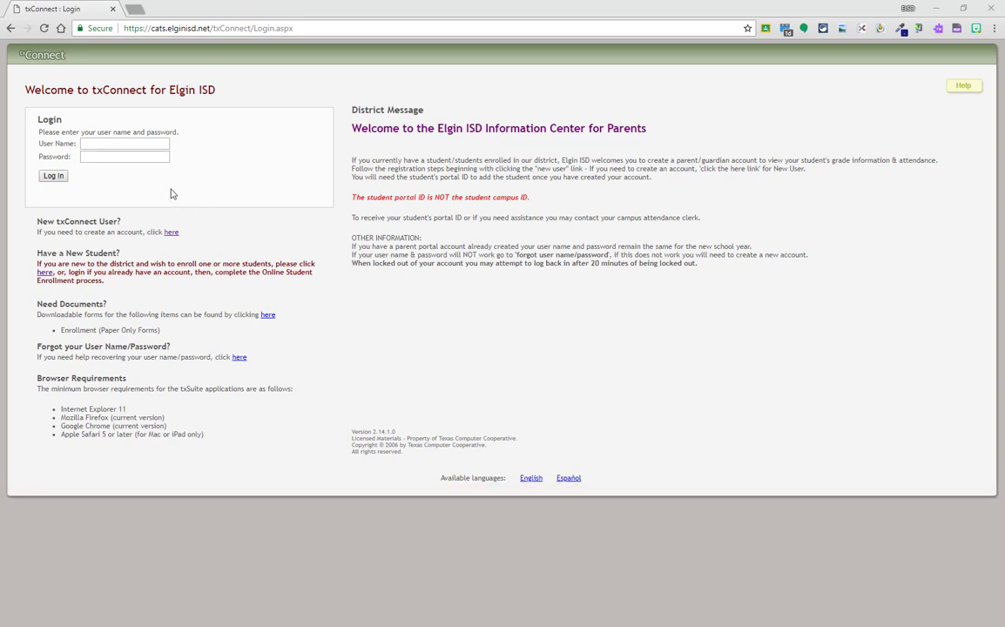
- Log in to the parent portal with the parent's user name and password
click(143, 146)
text(patrickreg)
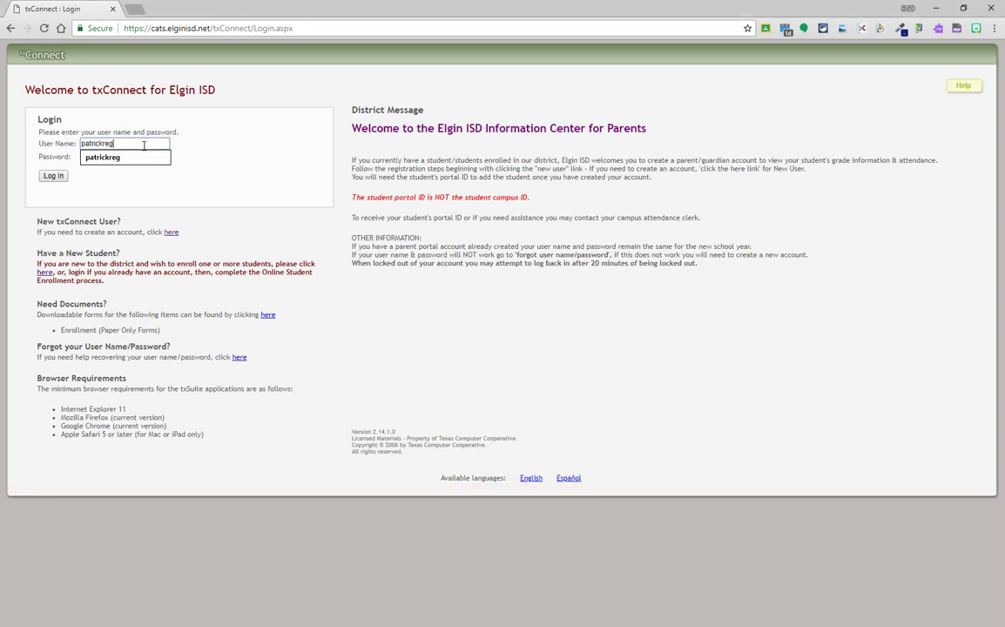
key(Tab)
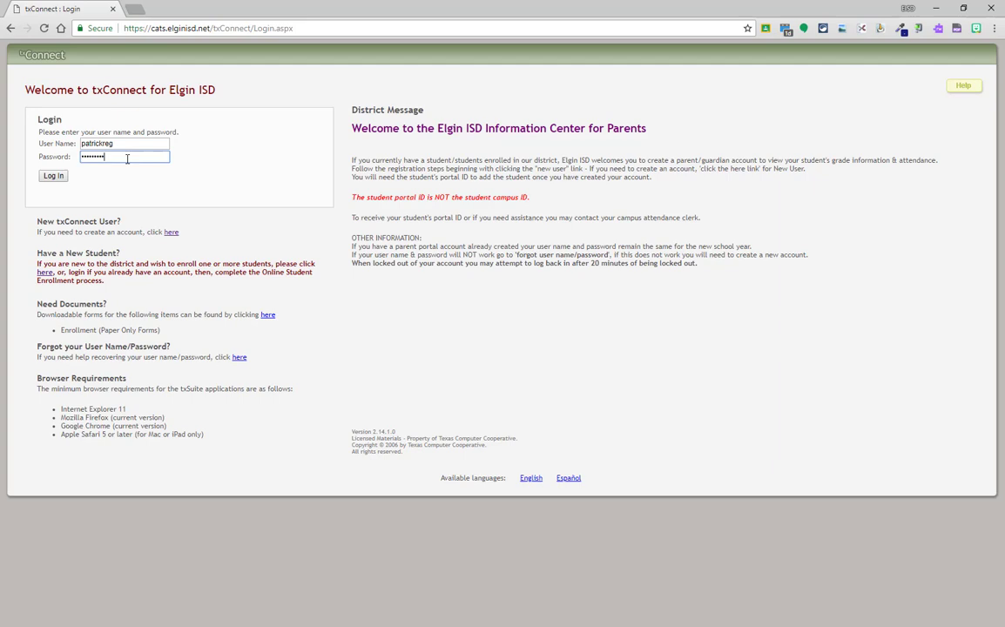
click(53, 177)
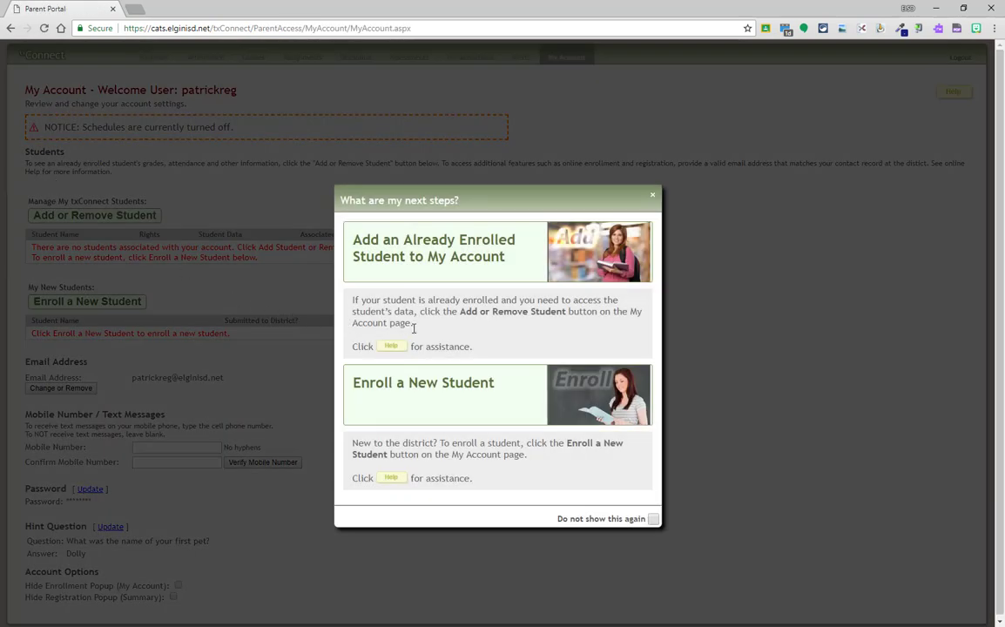
- Choose Enroll a New Student from the next-steps popup
click(423, 403)
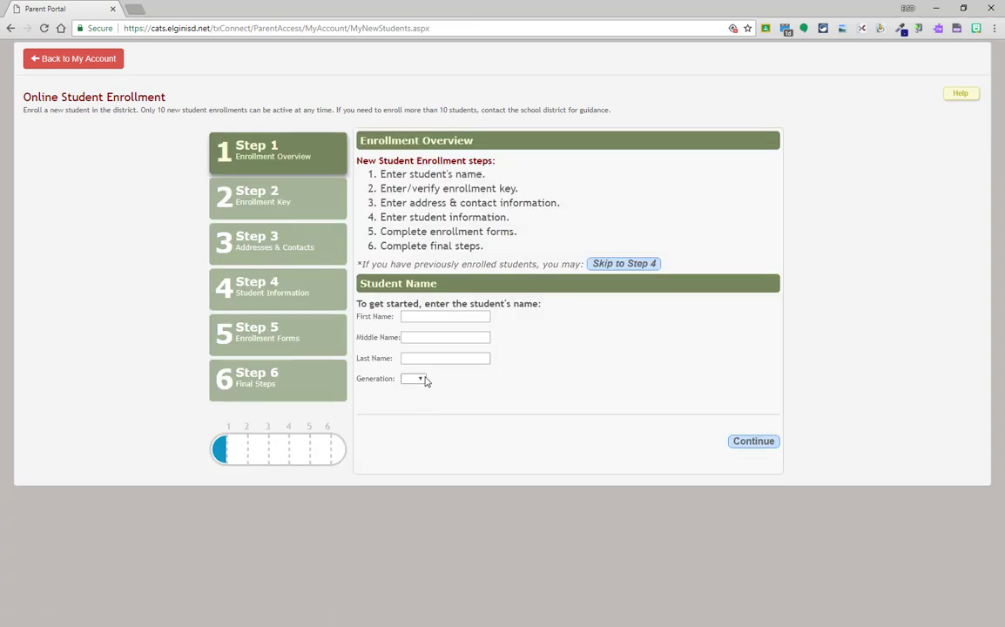
- Enter the student's first, middle and last name and continue to Step 2
click(422, 315)
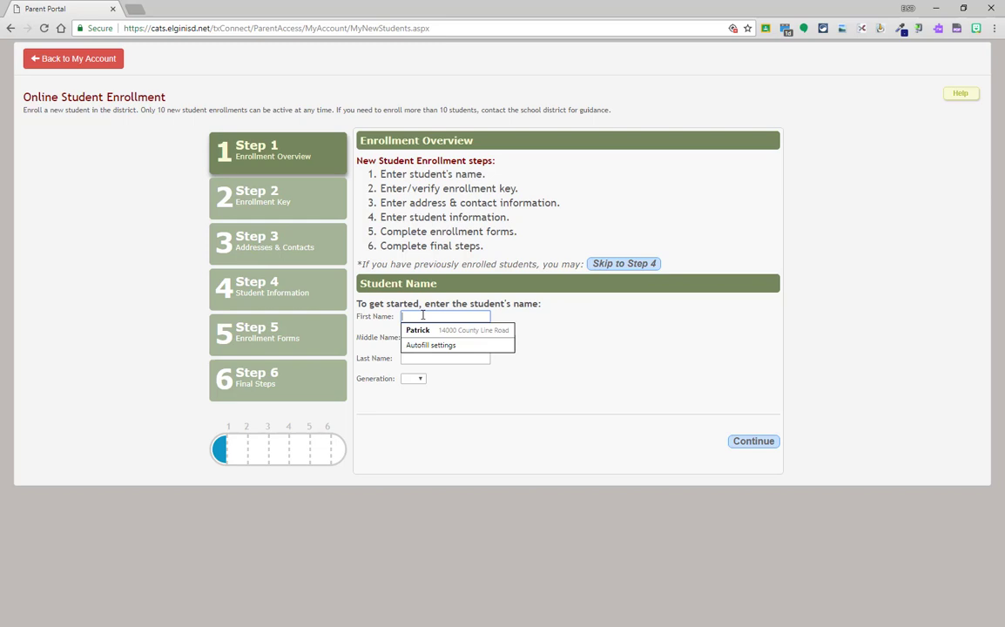
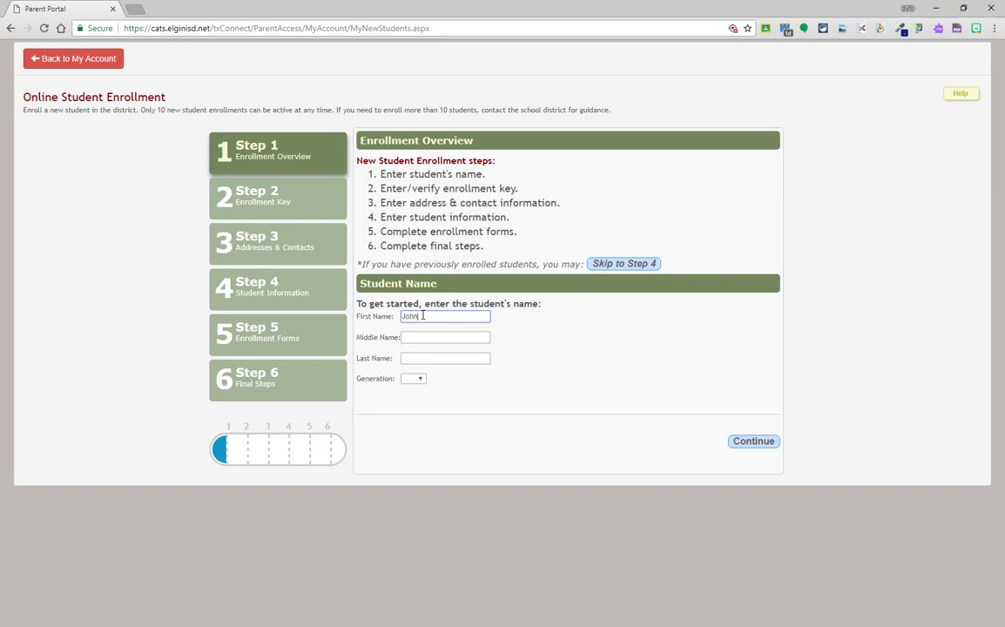
key(Tab)
key(Tab)
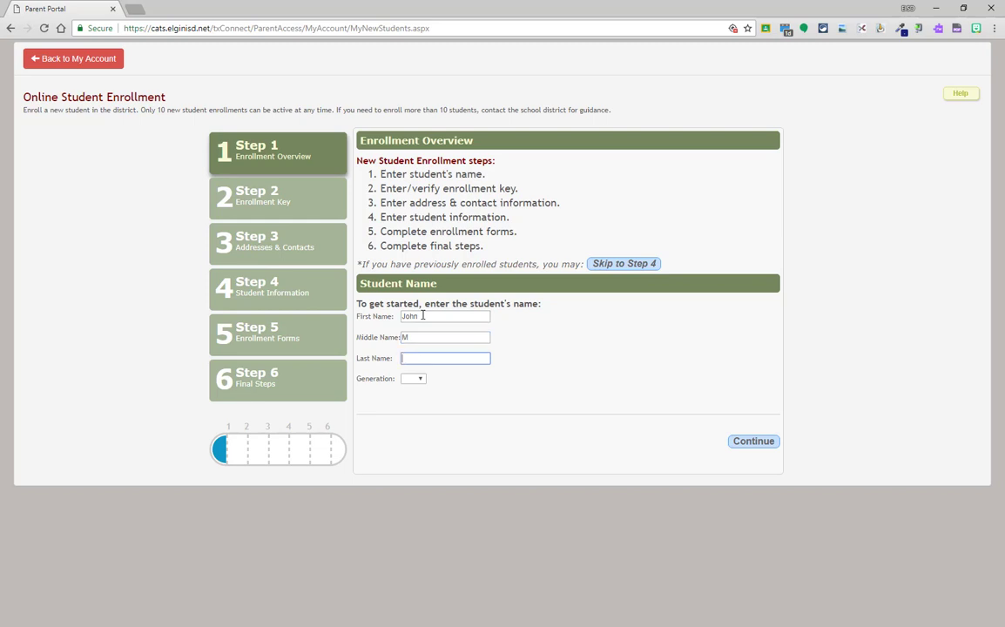
key(Tab)
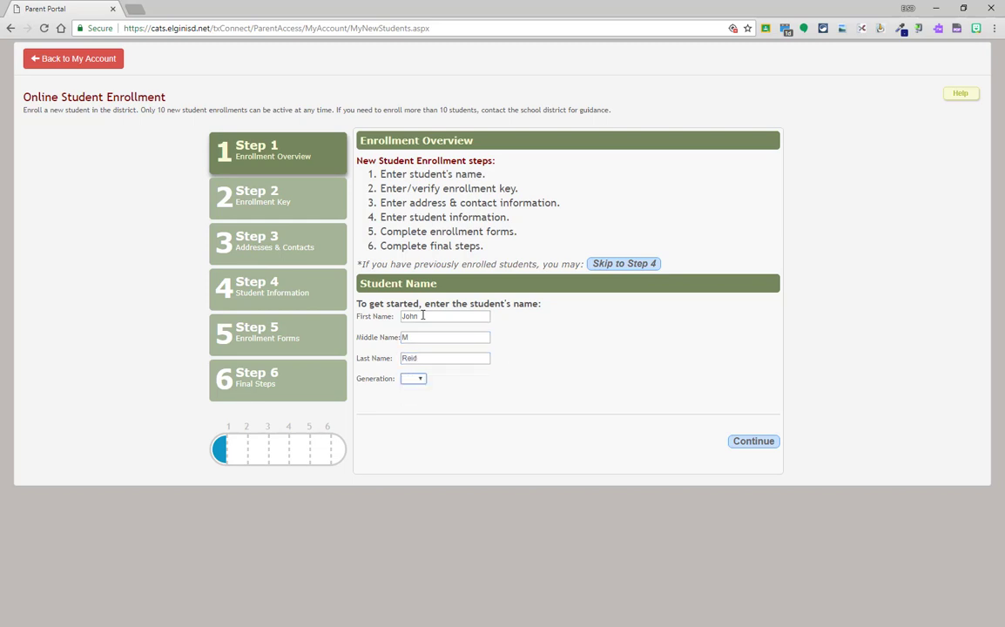
click(764, 441)
- Enter the displayed enrollment key and submit it for verification
click(425, 222)
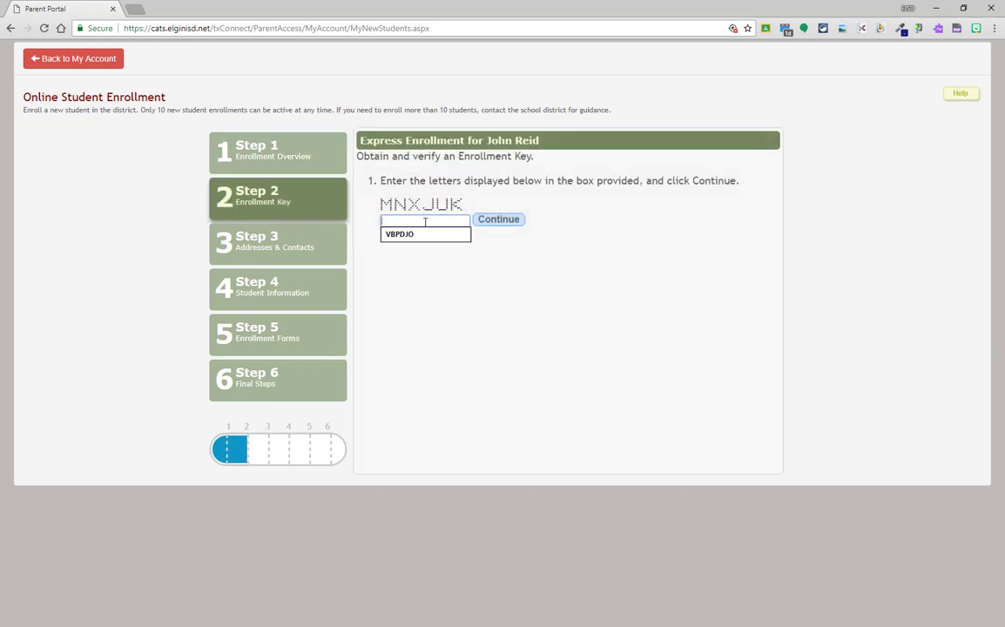
text(MNXJUK)
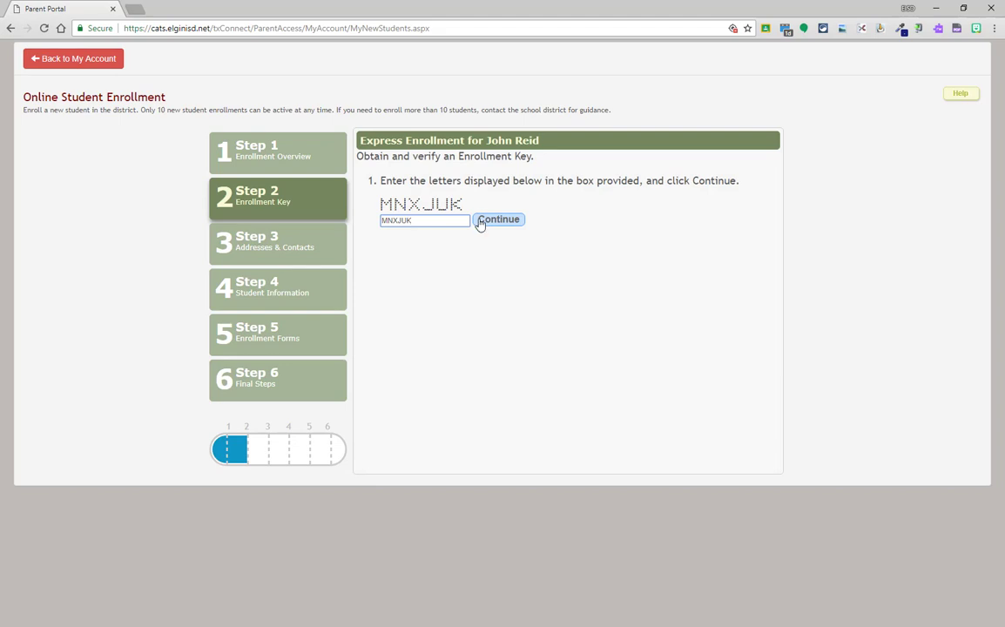
click(479, 223)
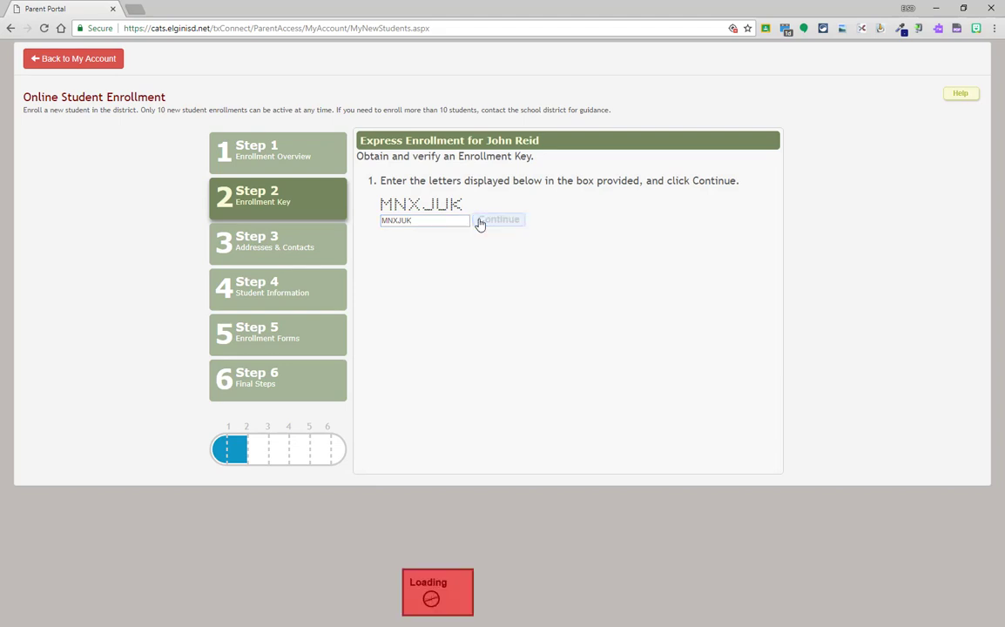
- Move to Step 3 and start a new family address with its street number and name
click(746, 223)
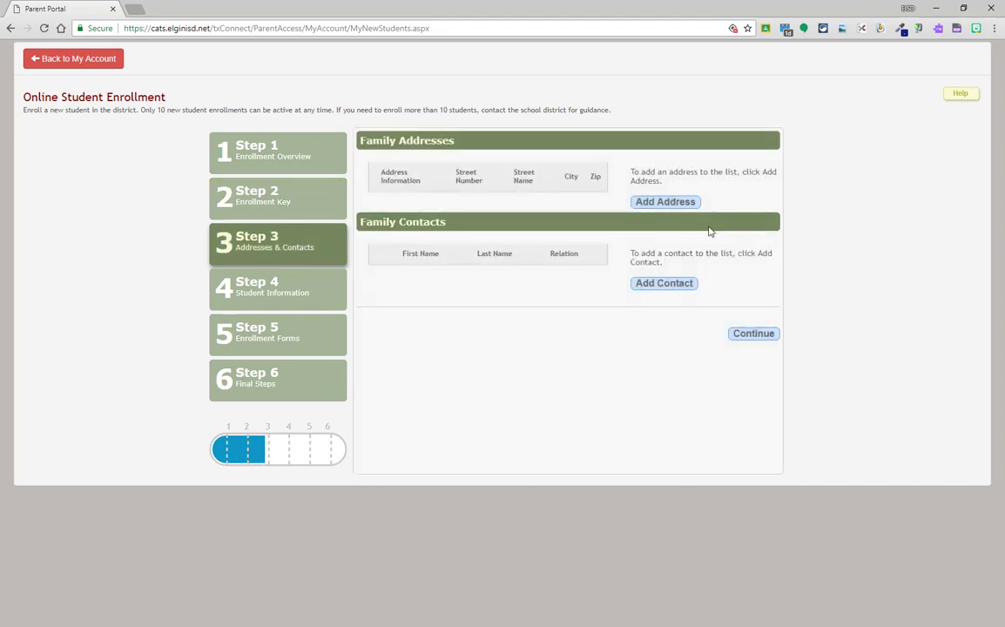
click(665, 202)
click(514, 132)
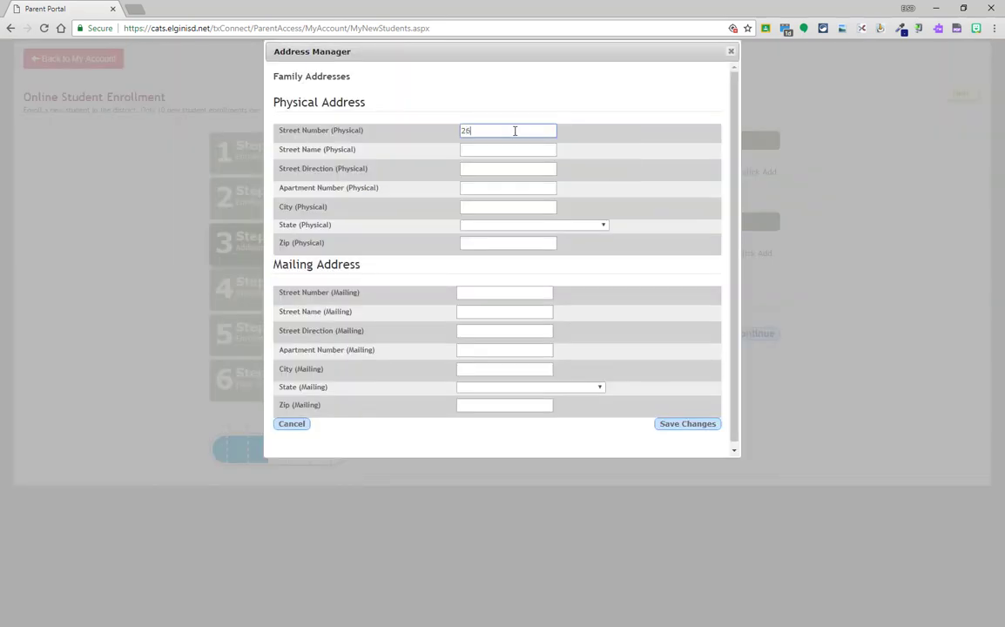
key(Tab)
- Add the city, state TEXAS and zip code, copy it to mailing, and save the address
key(Tab)
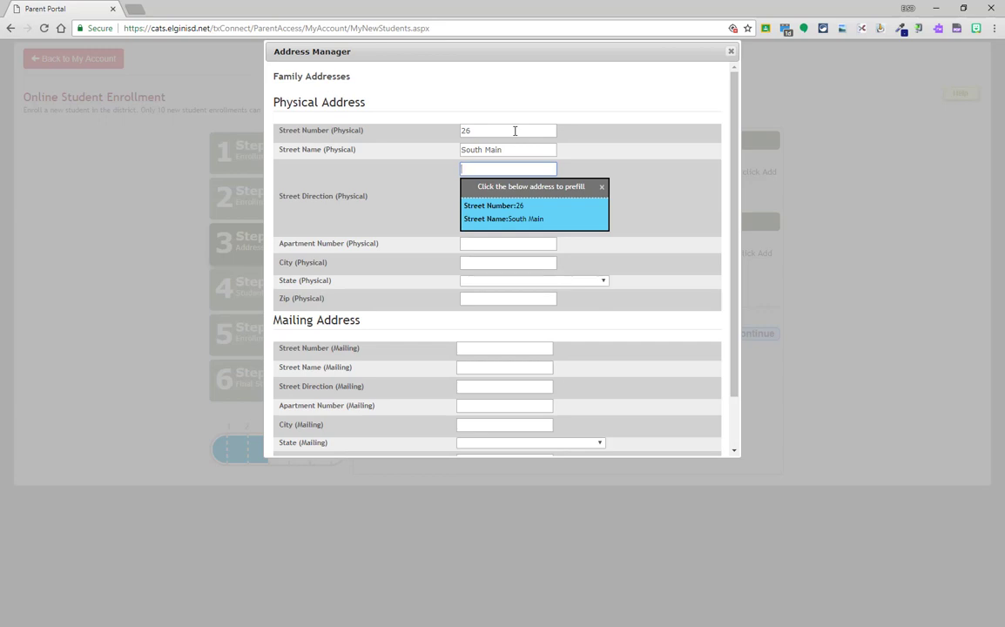
key(Tab)
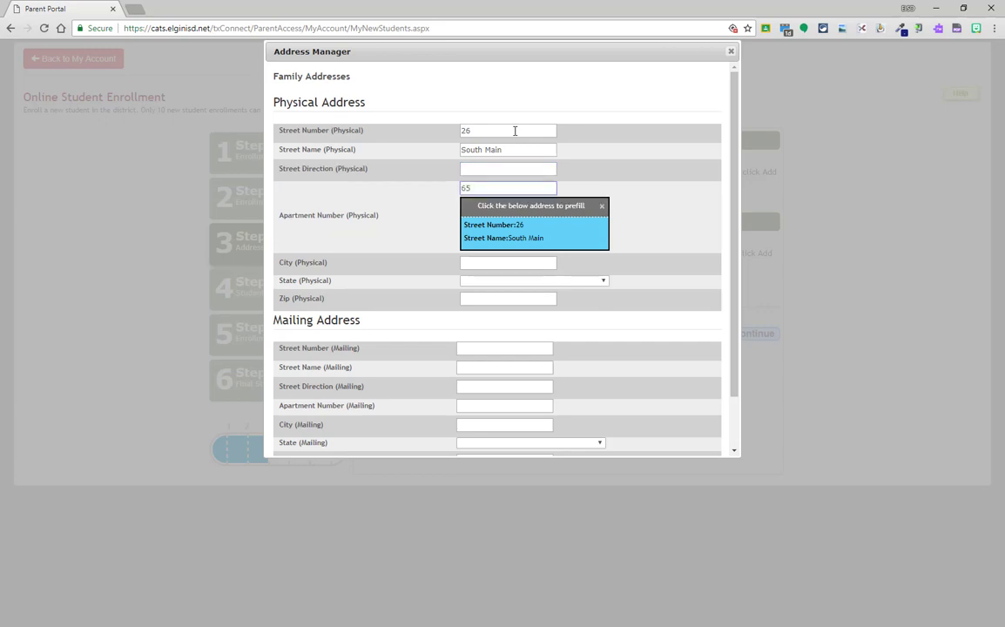
key(Tab)
text(Elgin)
key(Tab)
text(tex)
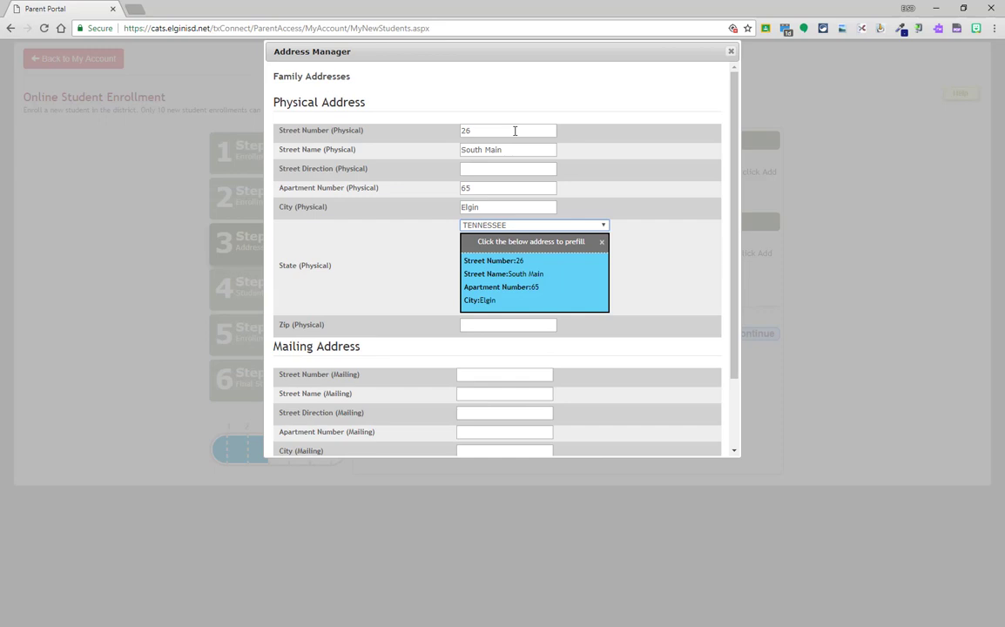
key(Tab)
text(78621)
key(Tab)
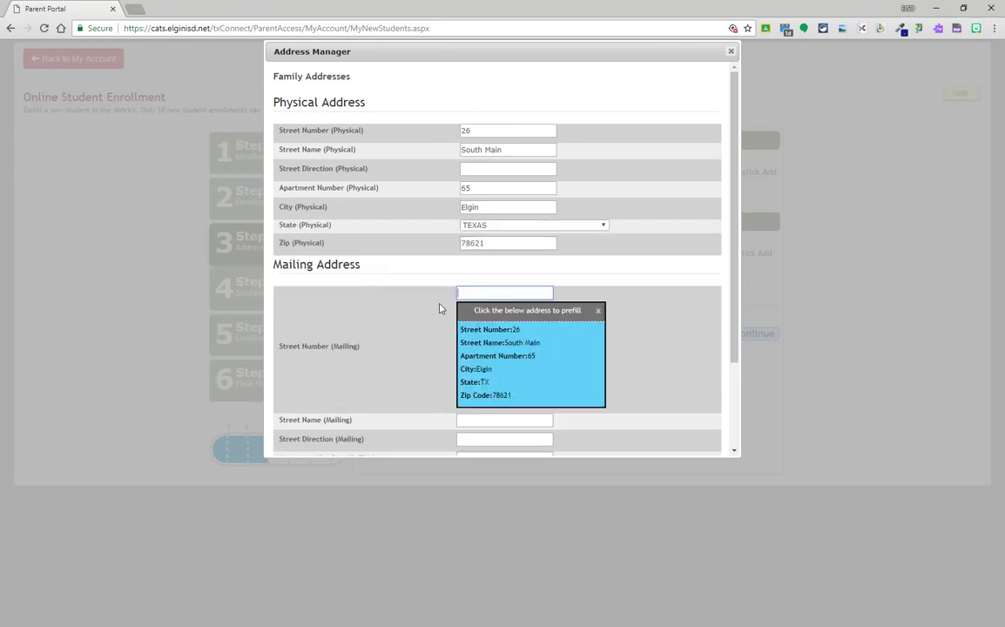
click(505, 344)
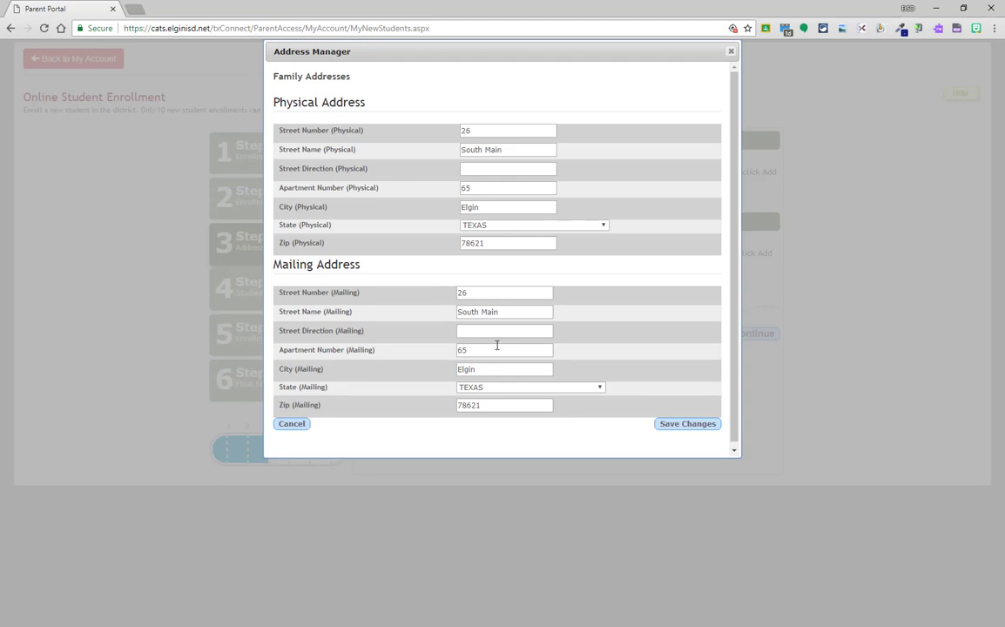
click(673, 430)
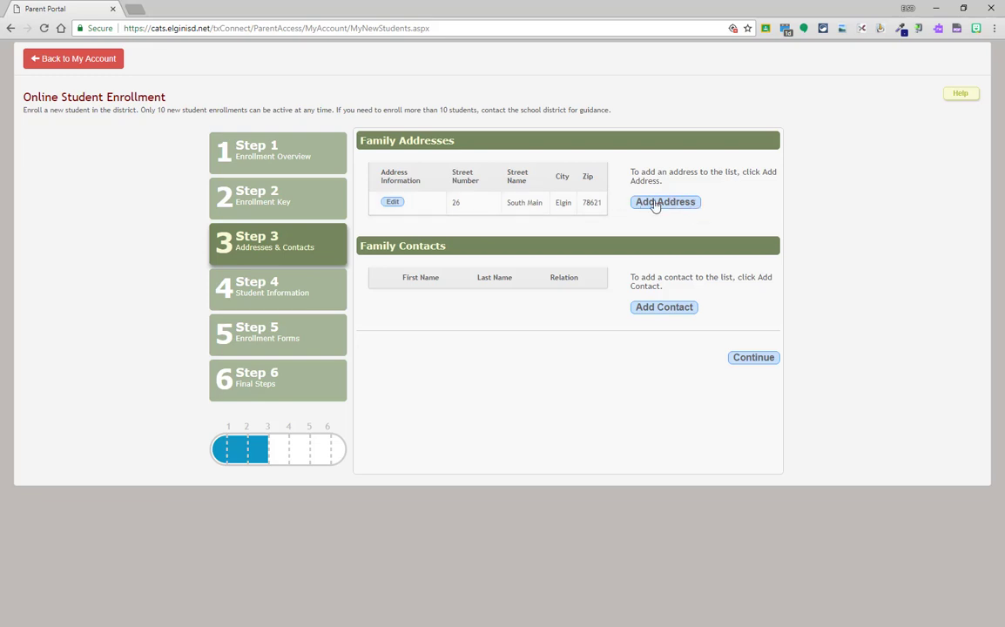
- Start a new family contact with the father's name, relation Father, marked not a migrant
click(673, 308)
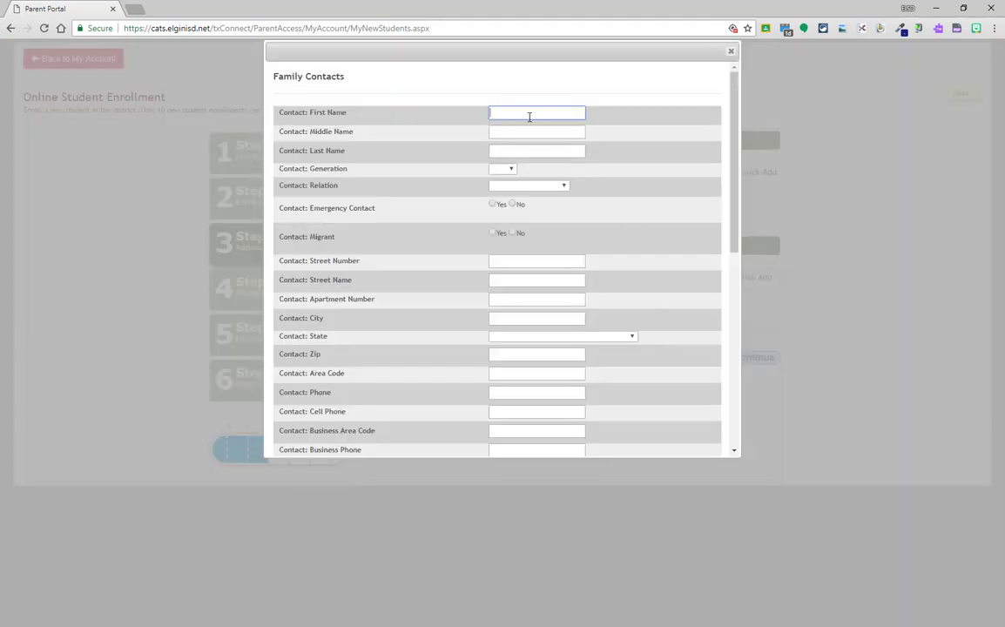
click(528, 115)
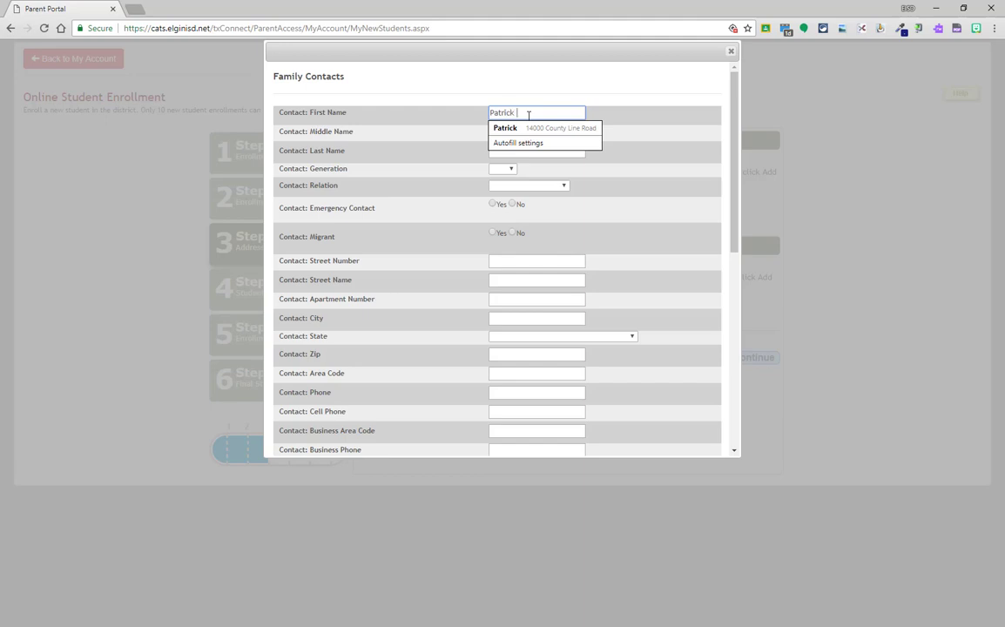
key(Tab)
key(Tab)
text(R)
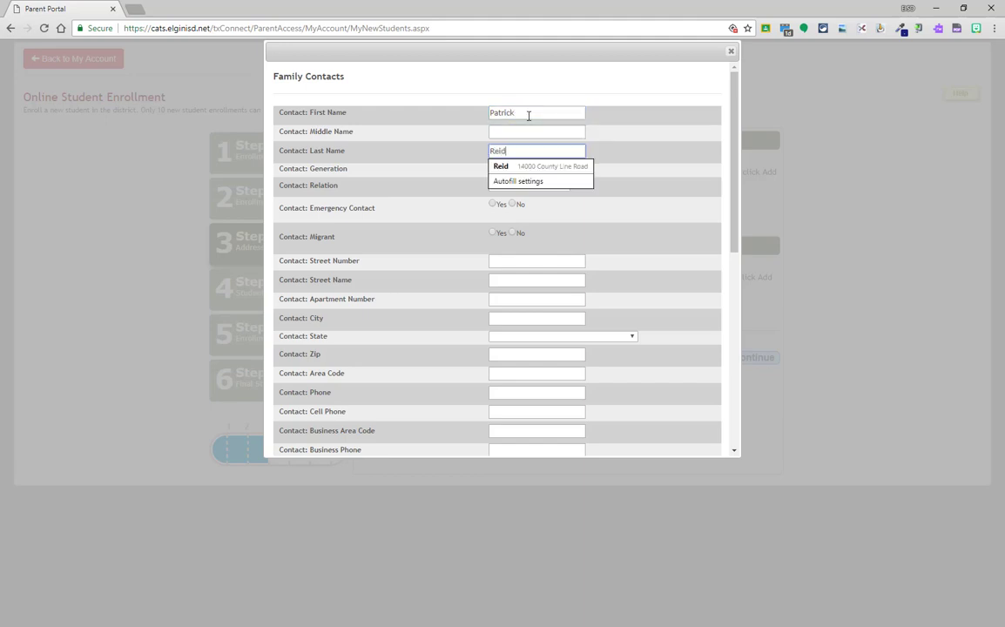
text(eid)
key(Tab)
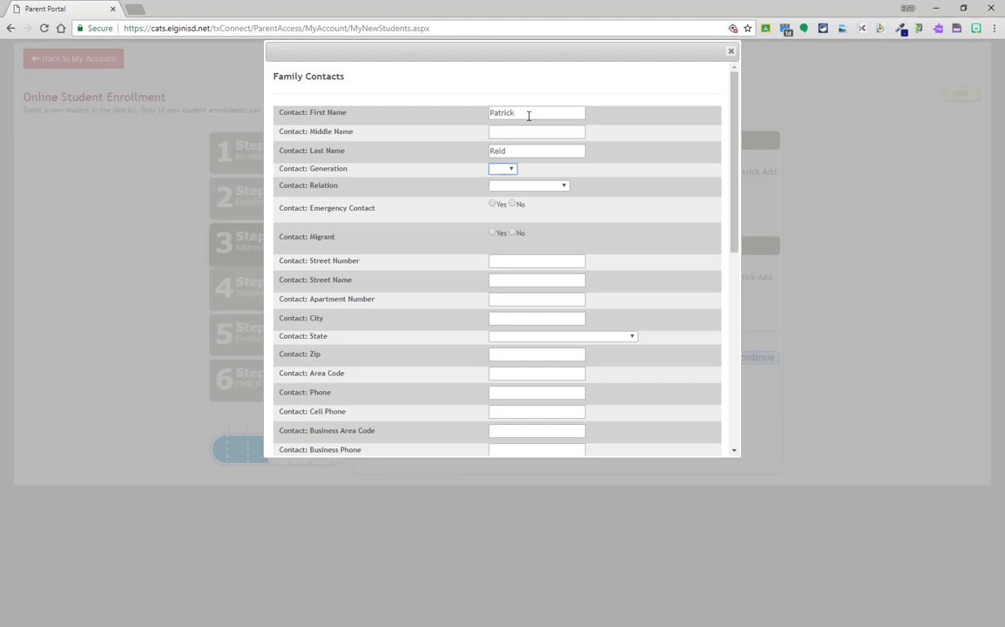
key(Tab)
key(f)
key(Tab)
click(493, 234)
click(512, 232)
- Fill the father's address by prefilling it from the family address
click(552, 261)
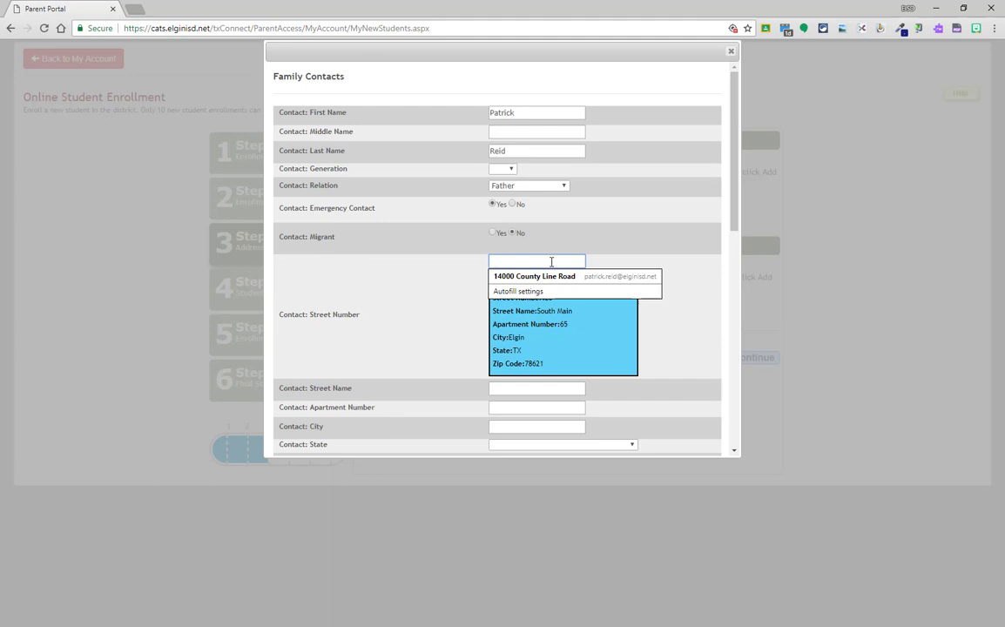
text(26)
key(Tab)
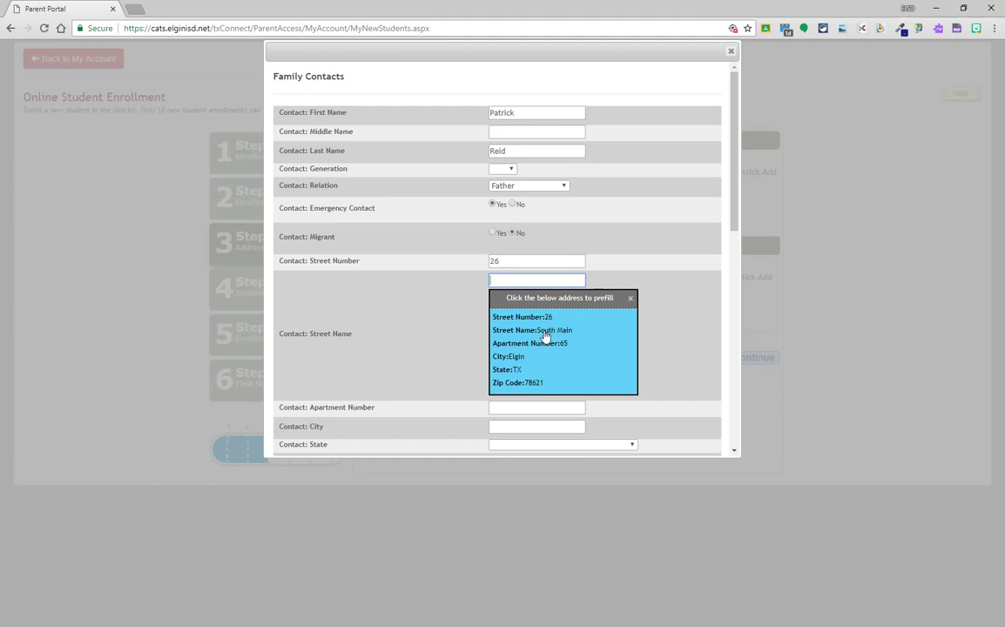
click(545, 334)
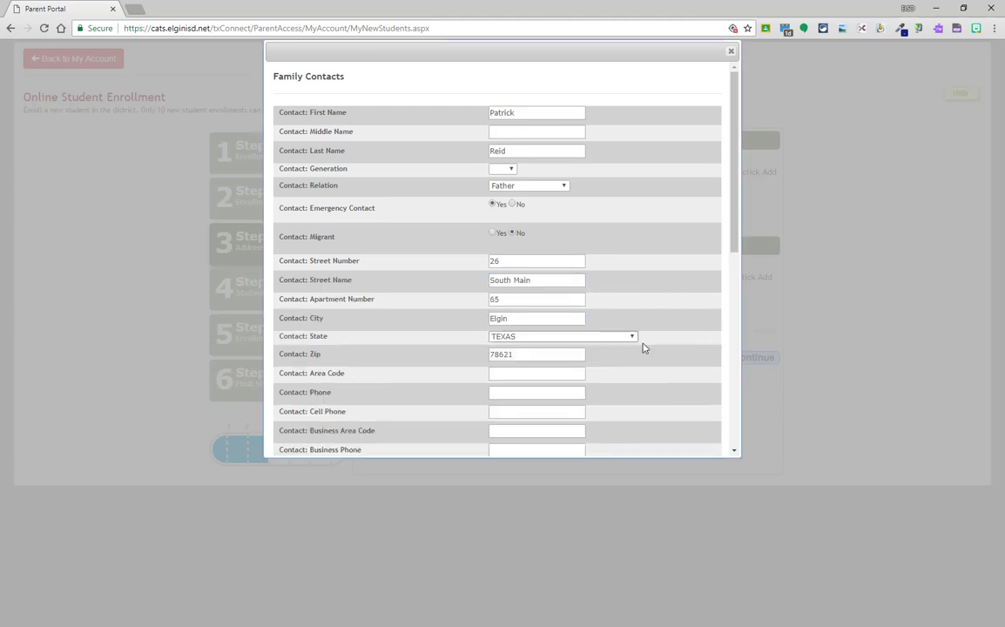
scroll(655, 354, down, 1)
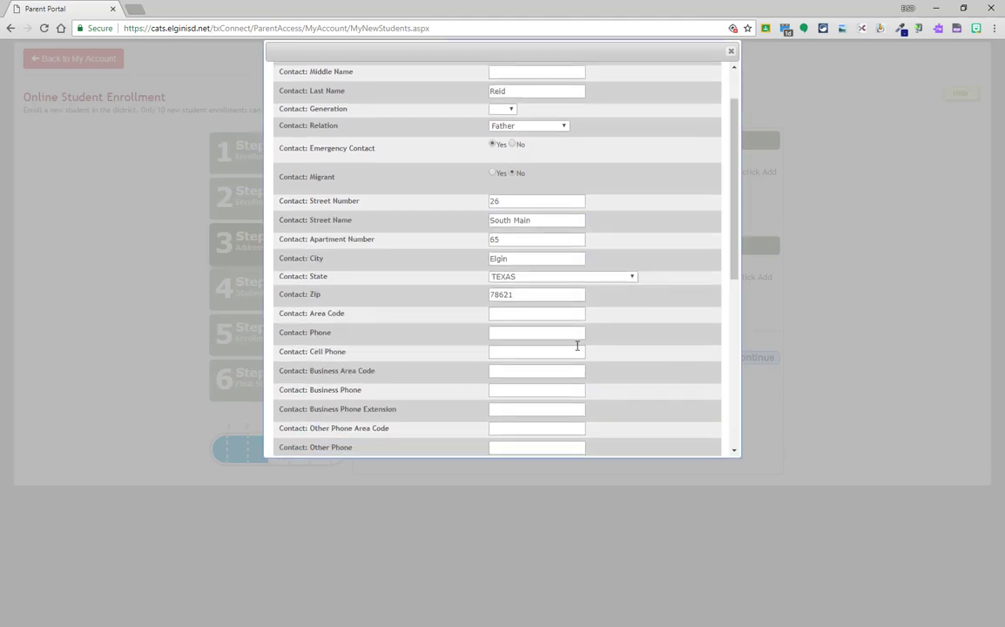
- Enter the father's area code, home phone and cell phone numbers
click(503, 313)
key(Tab)
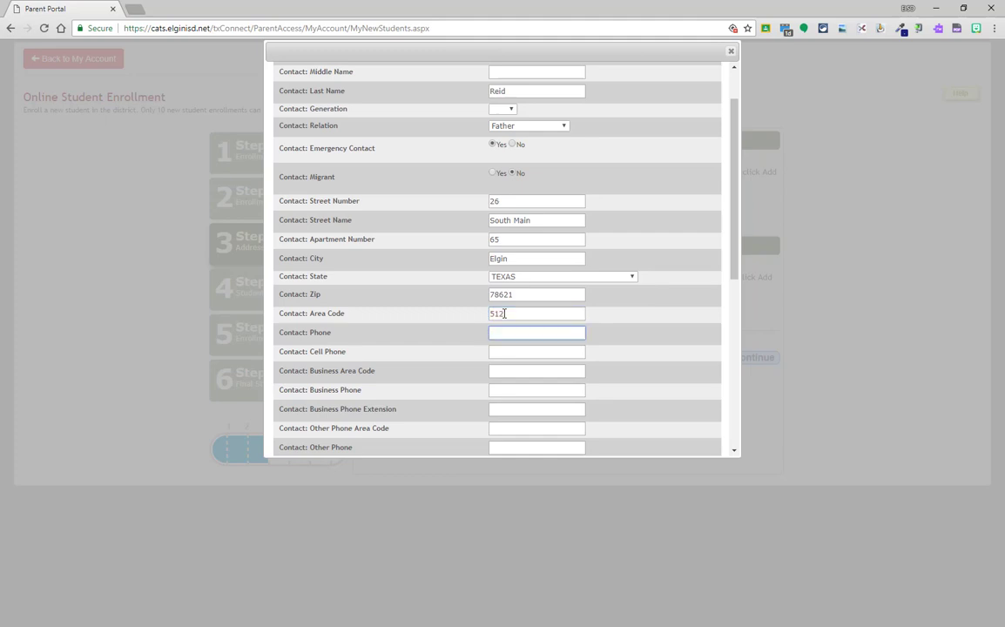
key(Tab)
text(4865525)
key(Tab)
key(Tab)
key(Tab)
key(Tab)
key(Tab)
key(Tab)
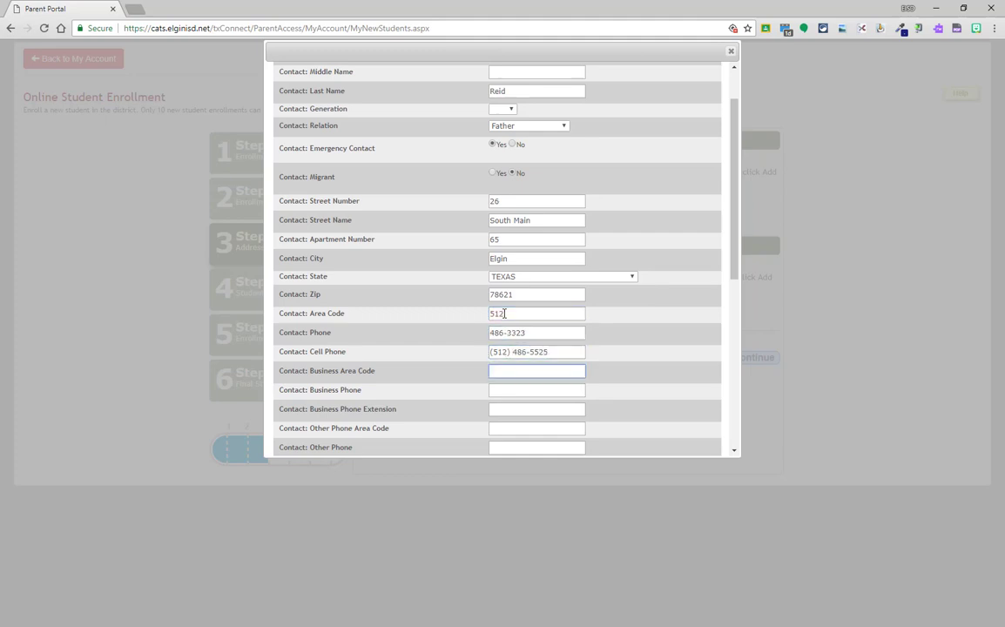
key(Tab)
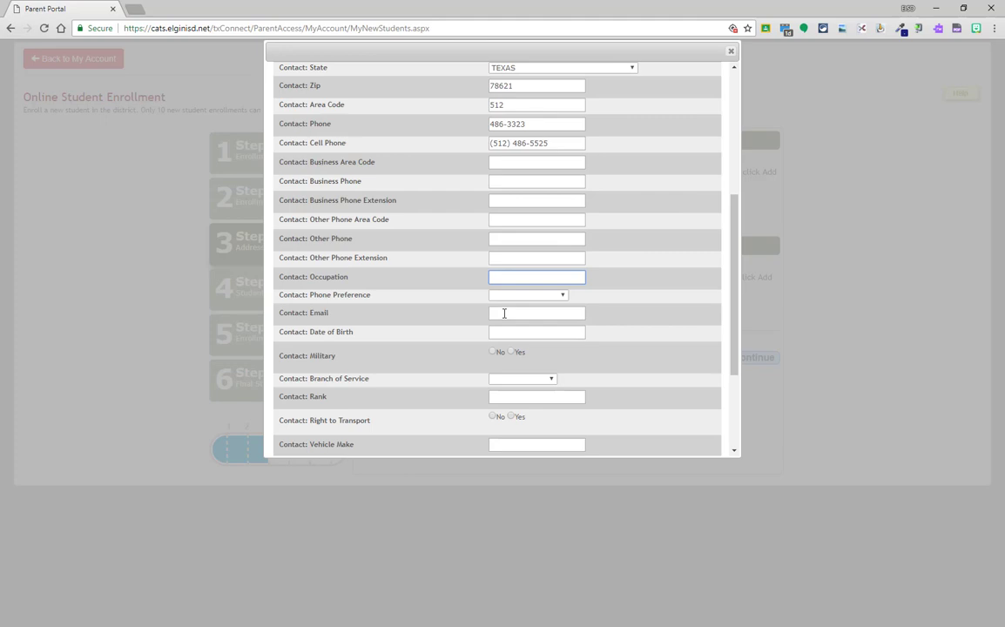
- Set occupation 'Realator', phone preference Cell Phone, and the father's email and birth date
text(Realator)
key(Tab)
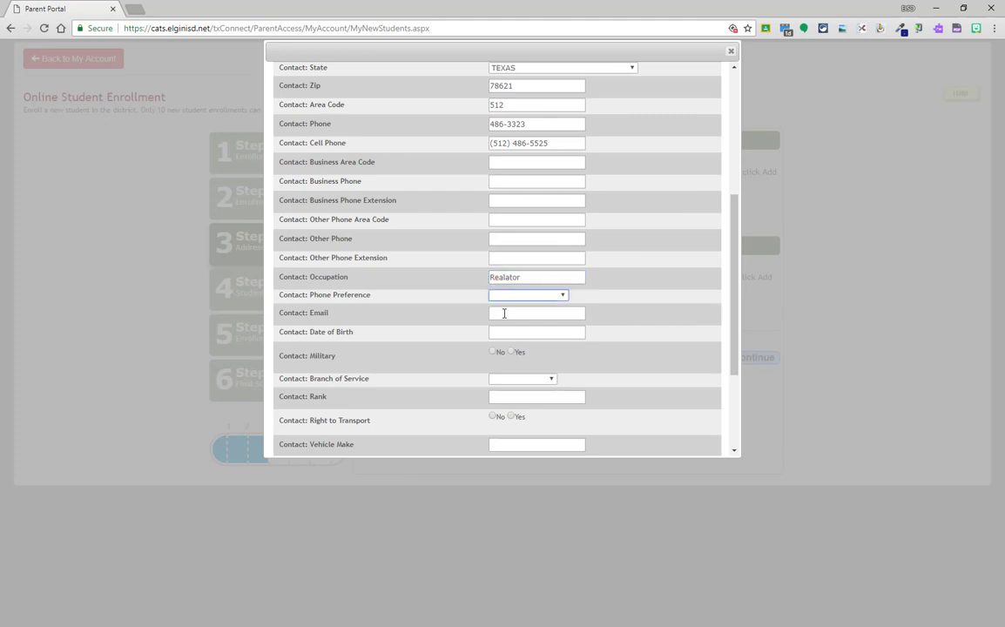
key(c)
key(Tab)
key(Tab)
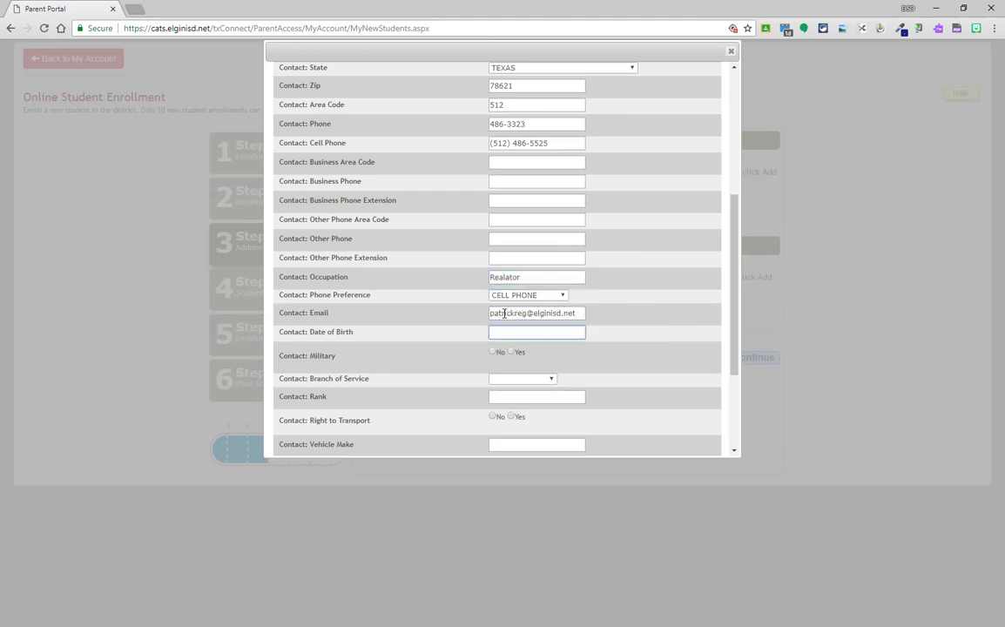
text(08/06/1978)
- Answer No to military, Yes to transport, and add a silver Ford F150 and licence number
click(493, 351)
scroll(510, 389, down, 2)
click(511, 263)
click(520, 290)
text(Ford)
key(Tab)
text(F150)
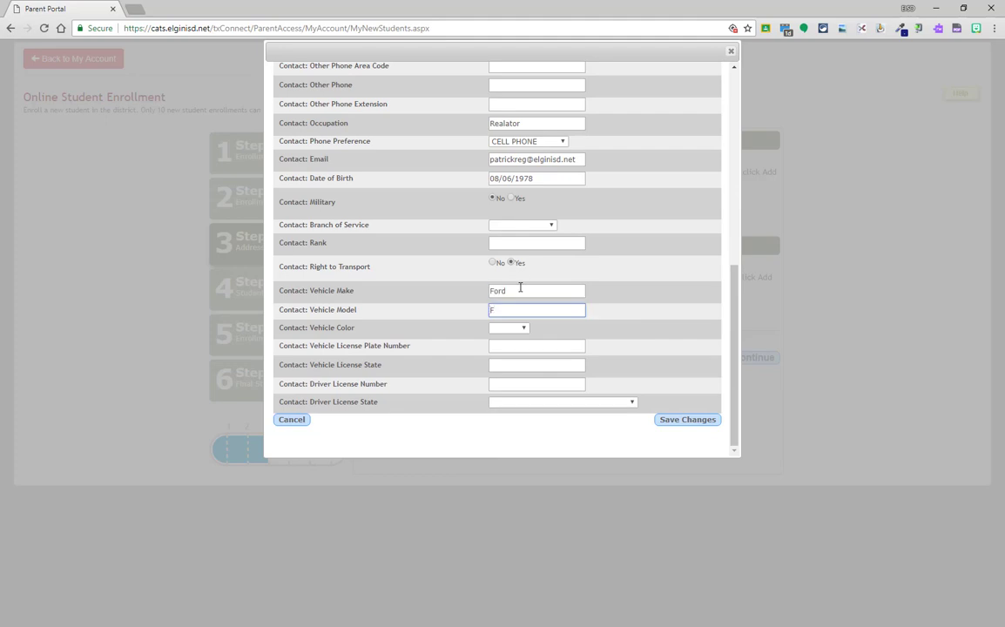
key(Tab)
key(s)
key(Tab)
key(Tab)
text(TX12345678)
key(Tab)
- Save the father's contact, then enter the mother's name and address details
key(t)
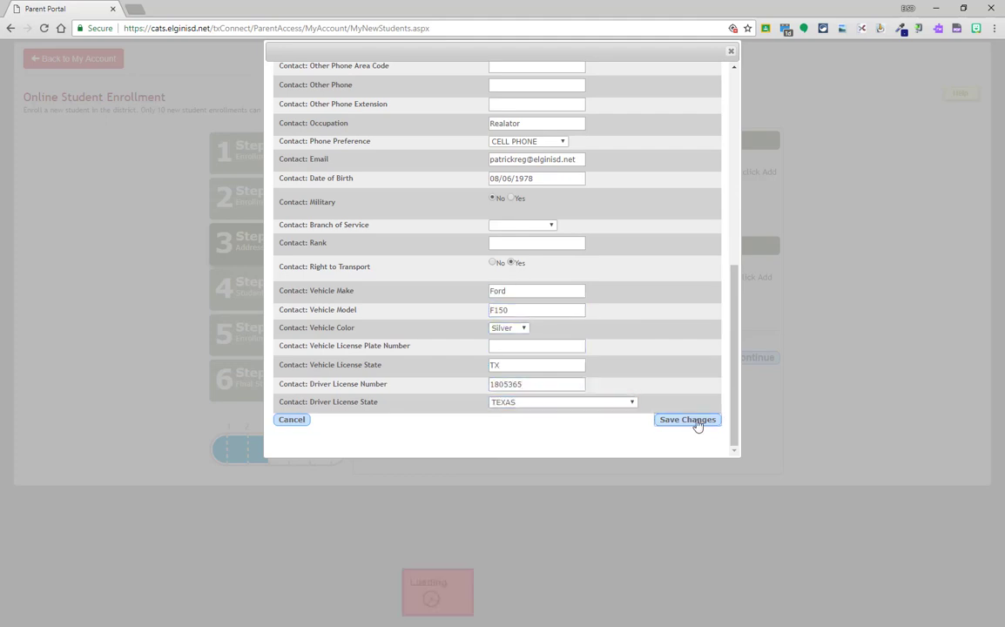
click(693, 420)
key(Tab)
key(Tab)
key(Tab)
key(Tab)
text(m2678621)
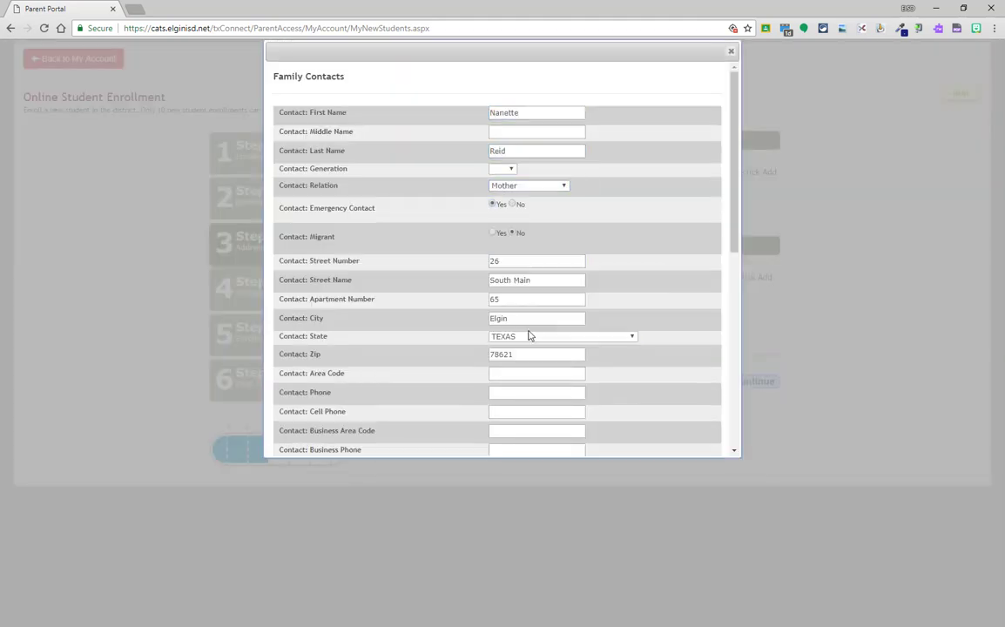
scroll(532, 336, down, 2)
- Enter the mother's cell phone, business phone and extension 27
click(512, 231)
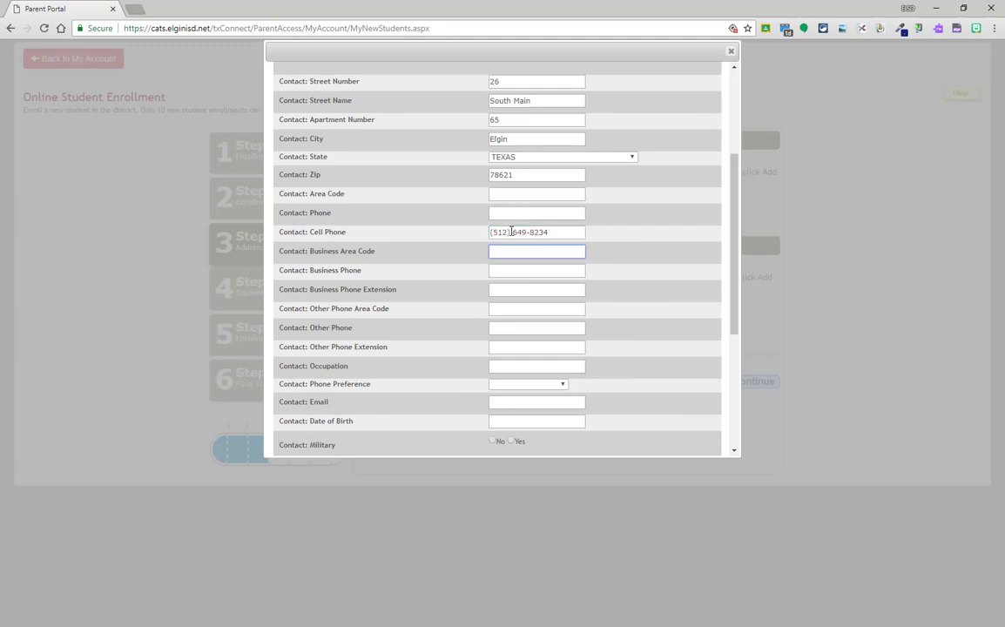
key(Tab)
key(Tab)
key(Tab)
text(27)
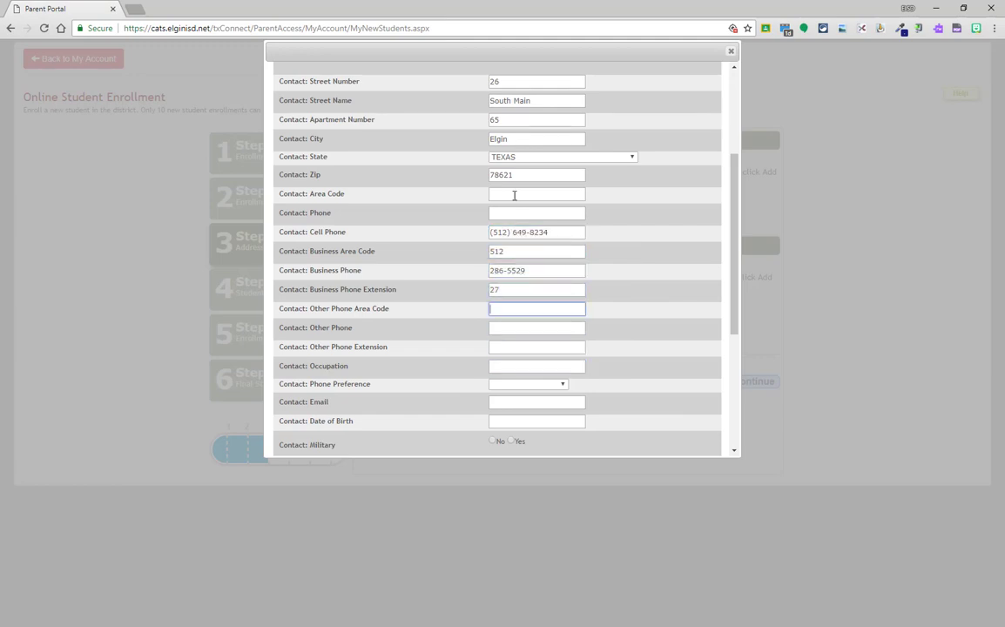
- Set the mother's phone preference to Cell Phone and add her email and birth date
key(Tab)
key(Tab)
key(Tab)
key(Tab)
key(Tab)
key(c)
key(Tab)
key(Tab)
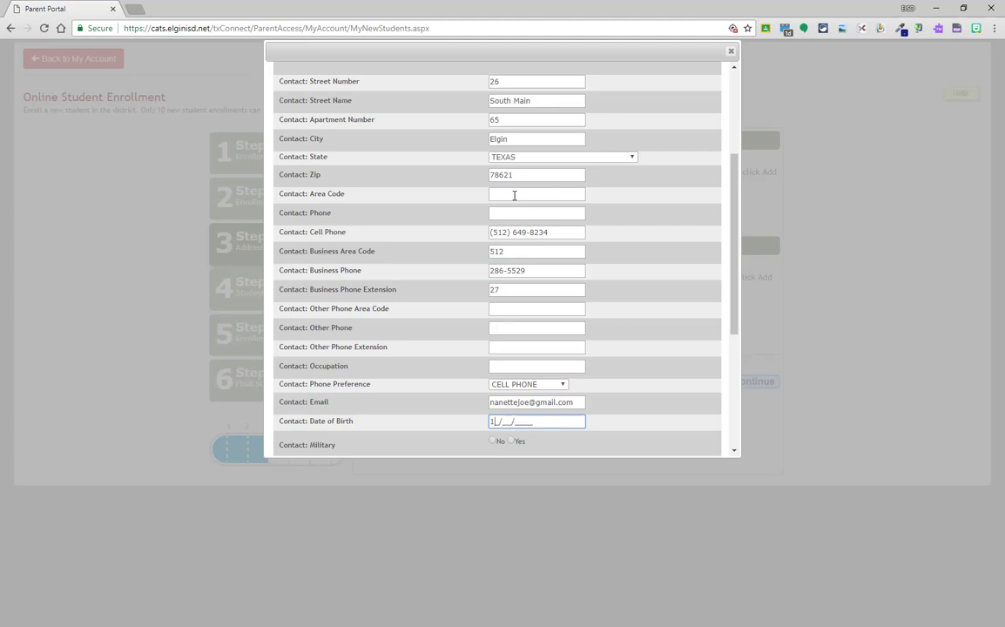
text(10/10/1975)
scroll(513, 235, down, 5)
- Save the mother's contact and start a new one with the grandfather's name and relation Grandfather
click(684, 422)
click(668, 308)
text(John)
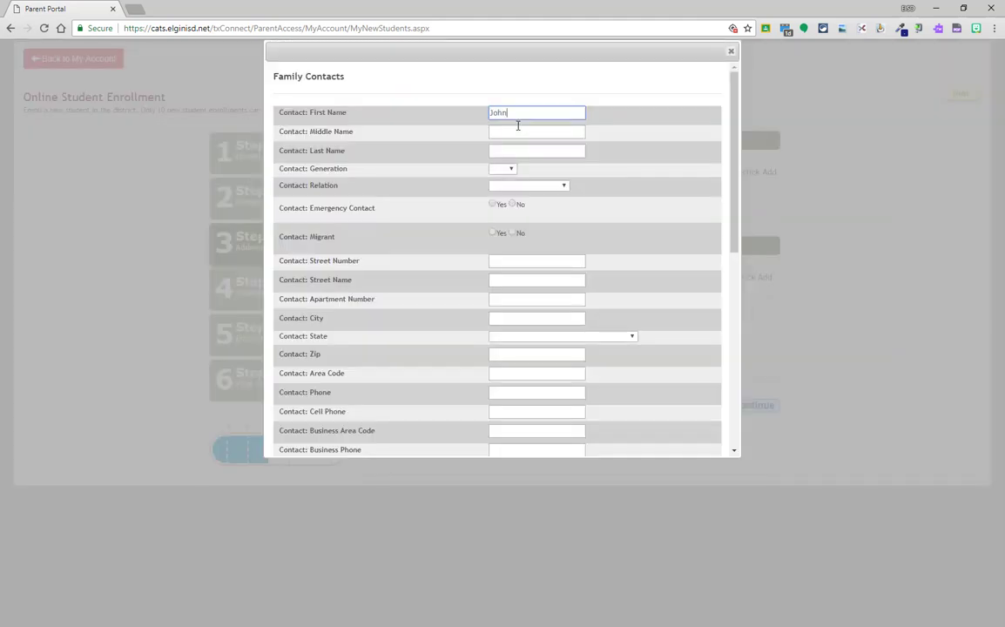
key(Tab)
key(Tab)
text(Smith)
click(529, 186)
click(505, 260)
click(514, 261)
- Enter the grandfather's street, city, state TEXAS and zip code
key(Tab)
key(Tab)
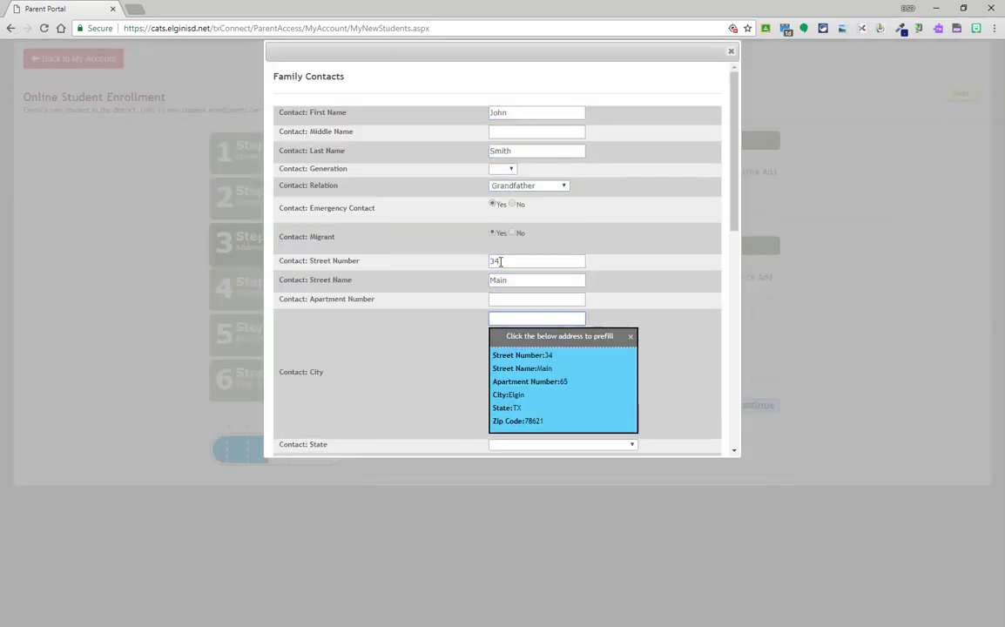
text(Elgin)
click(545, 336)
text(tex)
key(Return)
click(550, 354)
text(78621)
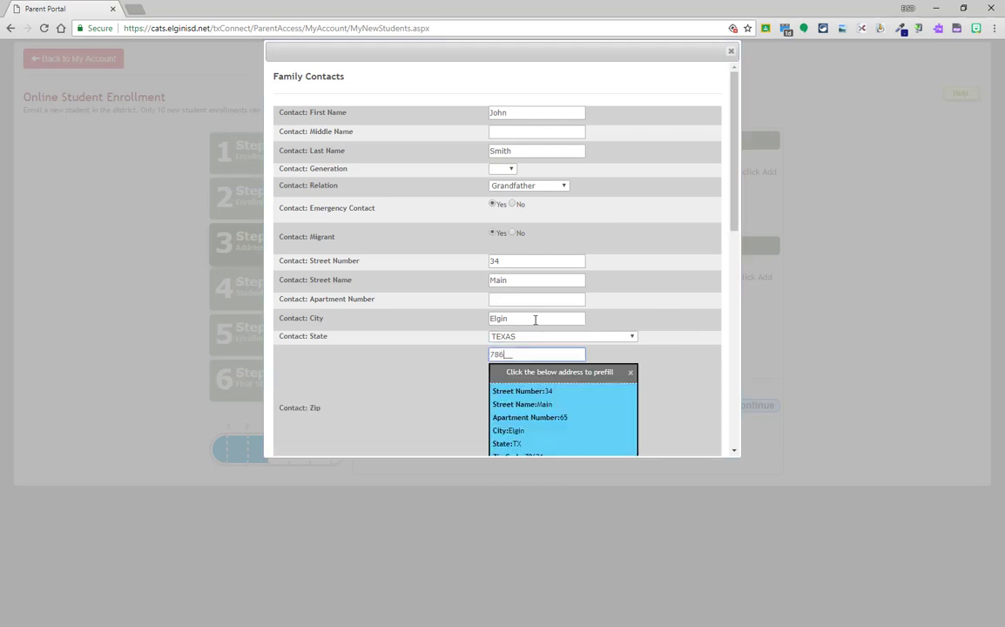
key(Tab)
- Add the grandfather's phone numbers and email address
key(Tab)
key(Tab)
scroll(536, 320, down, 3)
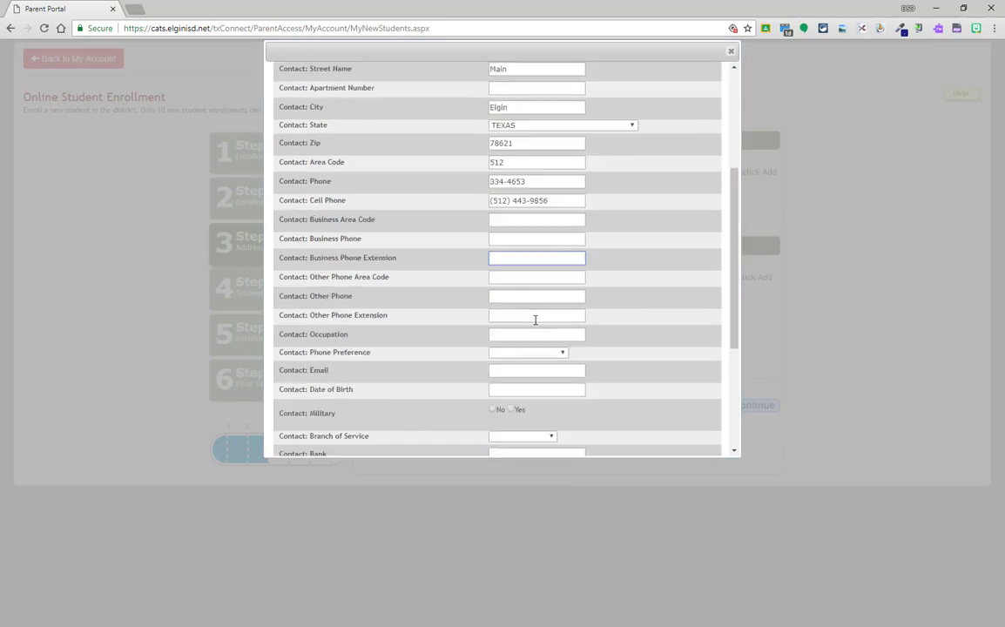
click(537, 370)
- Save the grandfather's contact and continue to Step 4, Student Information
scroll(493, 294, down, 2)
scroll(492, 294, down, 3)
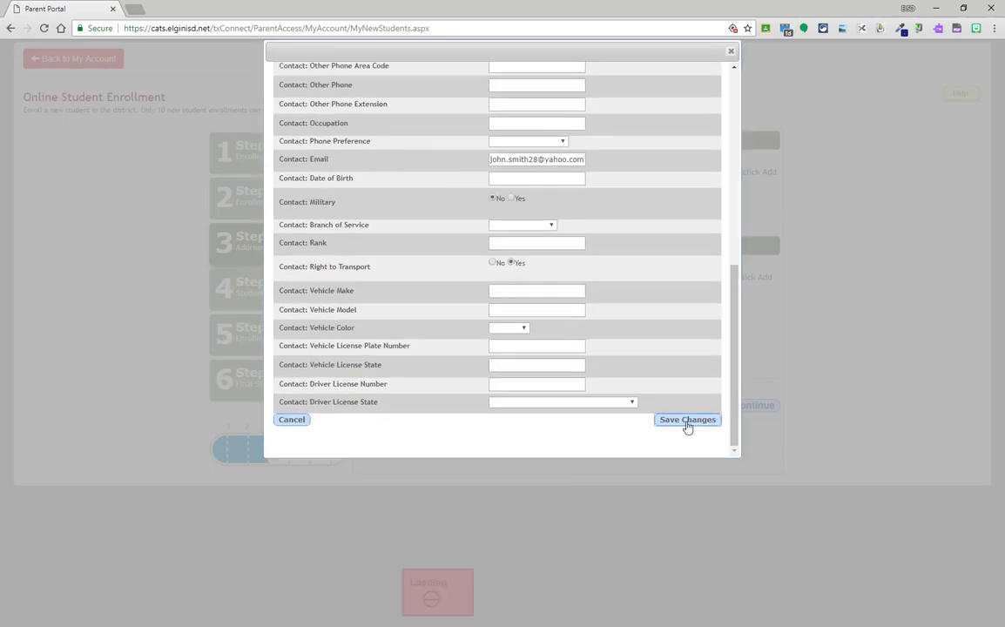
click(686, 422)
click(740, 434)
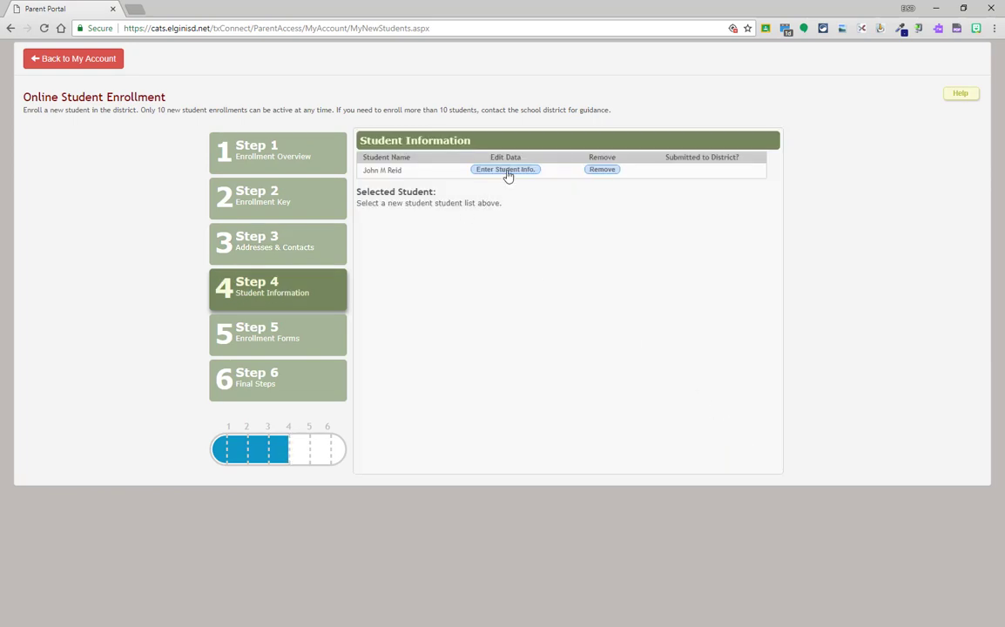
- Make the father the primary contact, then enter the student's nickname, birth date and male sex
click(506, 170)
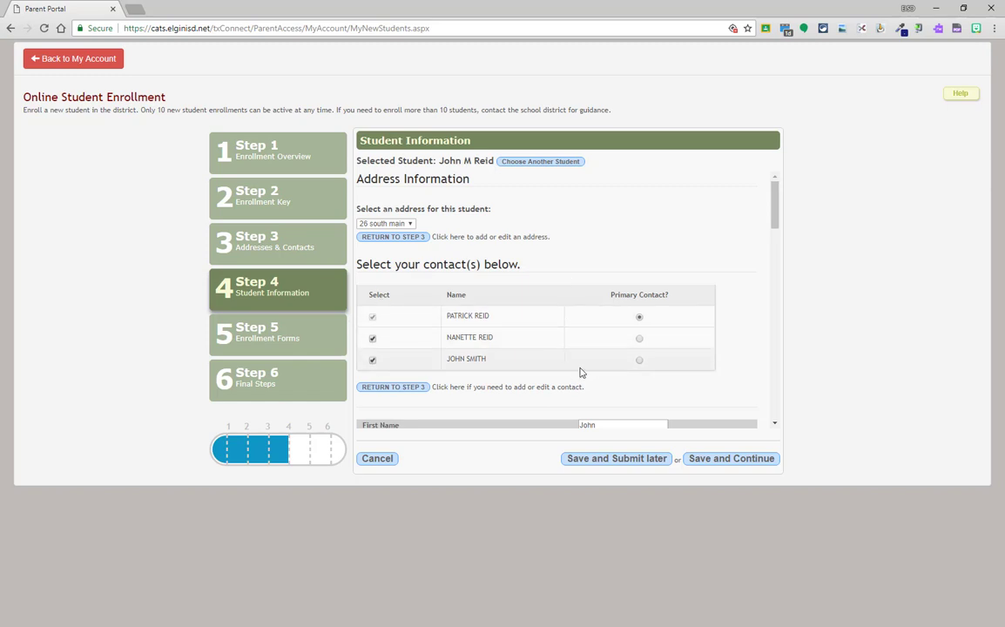
click(639, 317)
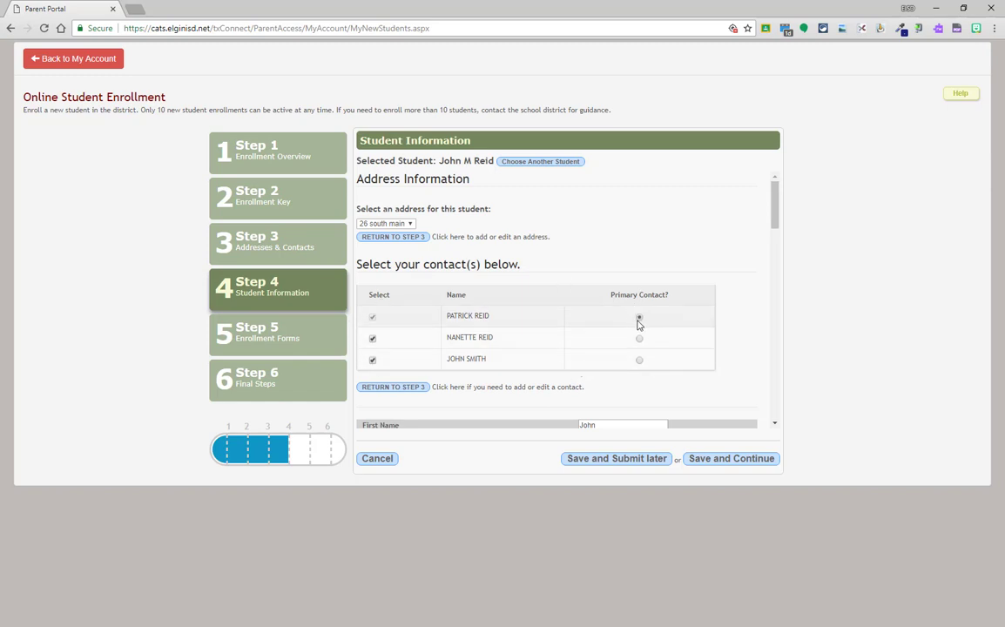
scroll(599, 373, down, 3)
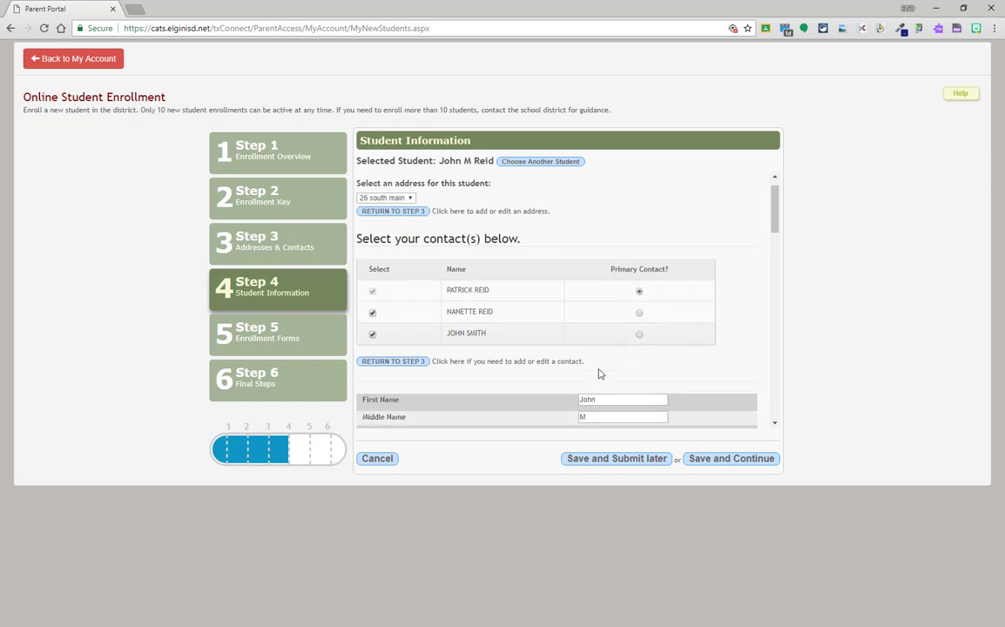
click(598, 254)
text(John)
key(Tab)
text(09/26/2008)
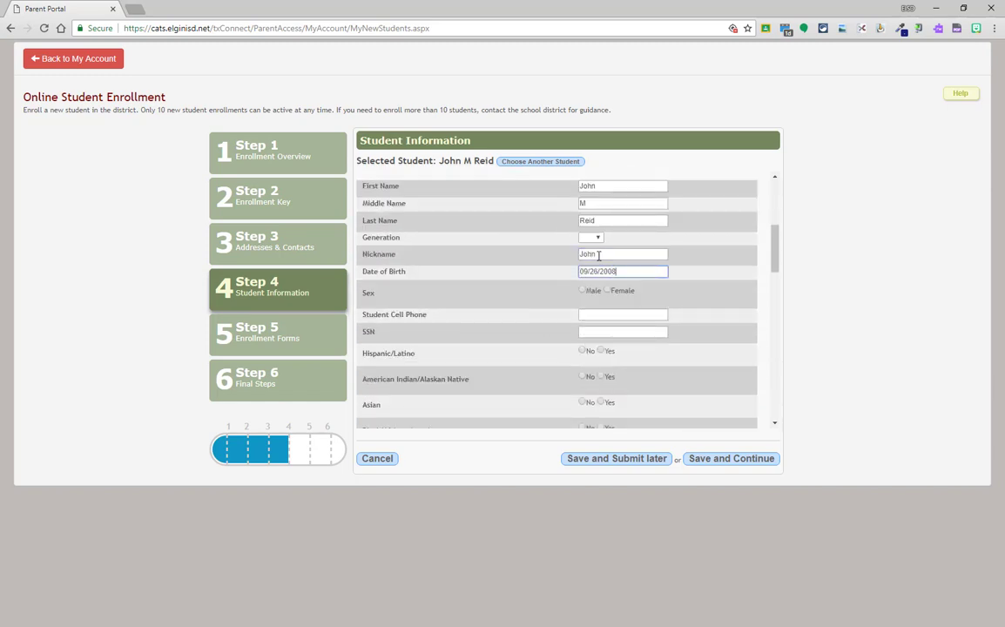
click(582, 290)
- Answer the ethnicity and race questions (American Indian and White Yes) and enter the phone number
scroll(600, 331, down, 2)
click(601, 292)
click(601, 316)
click(581, 341)
click(581, 366)
click(581, 393)
click(601, 420)
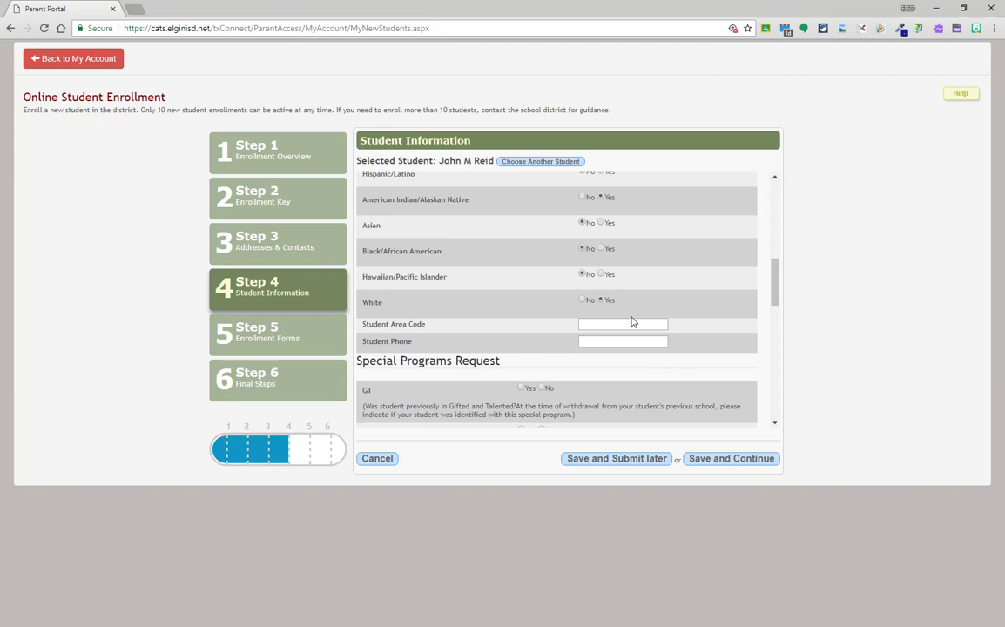
text(512555-5555)
- Answer No to alternative program, homelessness and retention; set last year's grade KINDERGARTEN, campus HAE, district Halfway
scroll(545, 265, down, 10)
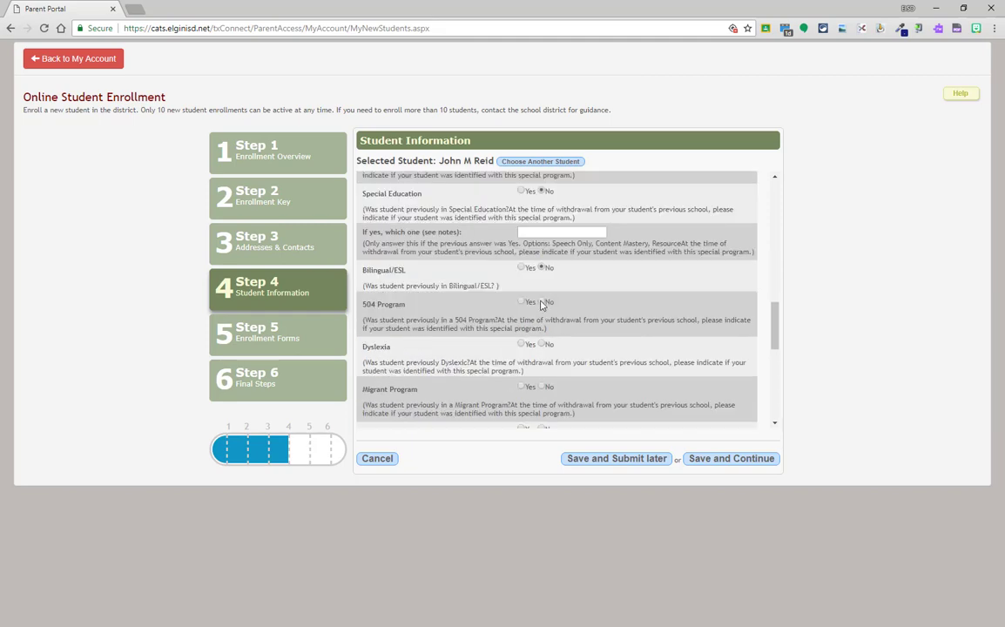
scroll(545, 266, down, 2)
click(545, 328)
scroll(545, 327, down, 3)
click(609, 311)
click(592, 332)
click(546, 336)
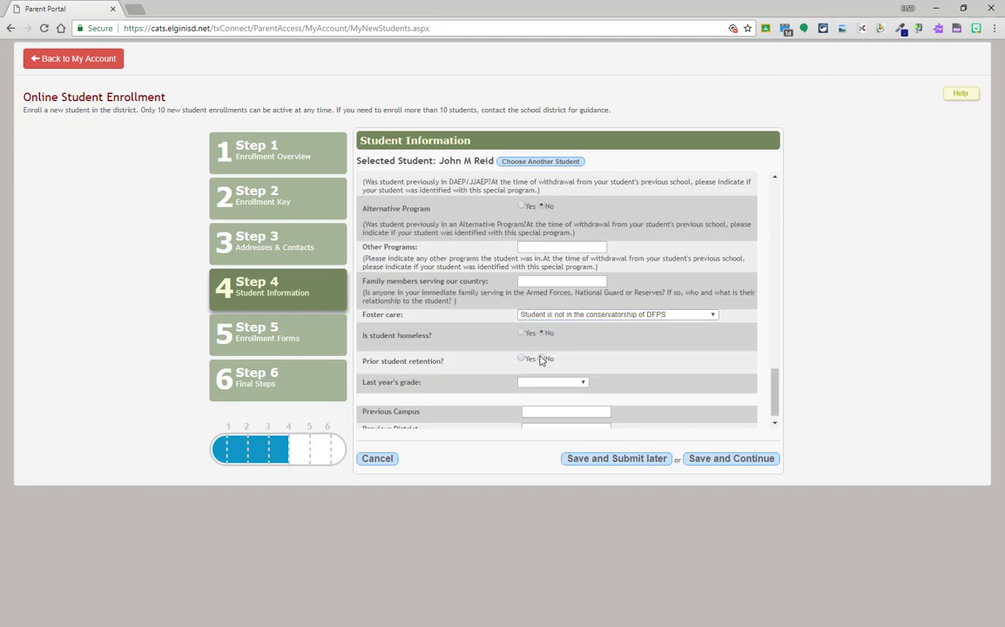
click(545, 359)
click(553, 381)
click(552, 398)
text(HA)
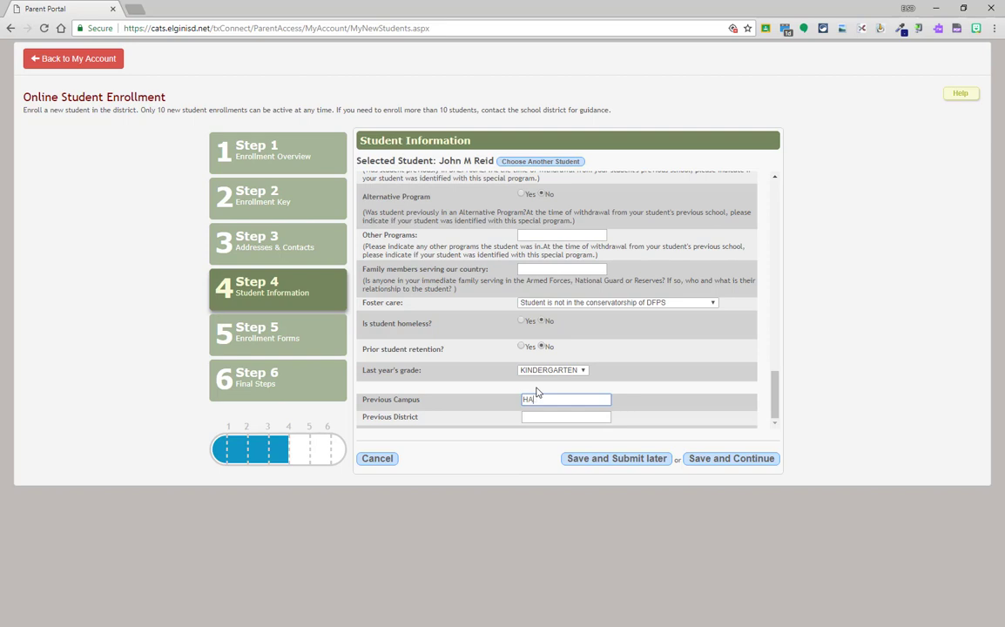
text(E)
key(Tab)
text(Halfway)
- Answer the missing Social Services question with No and save the student information
click(748, 459)
click(608, 145)
scroll(422, 217, up, 2)
scroll(464, 237, up, 1)
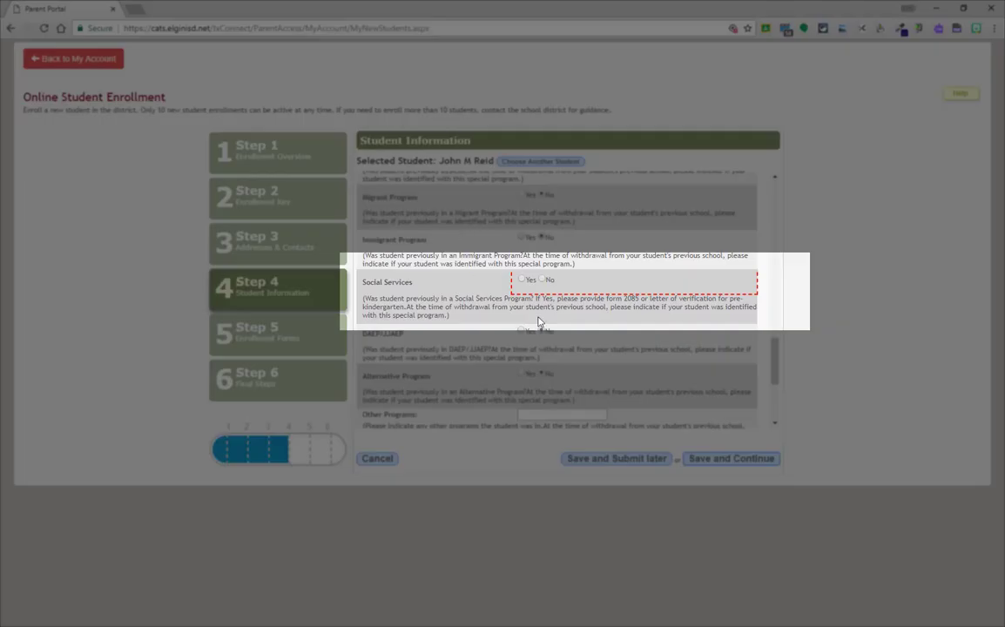
click(541, 279)
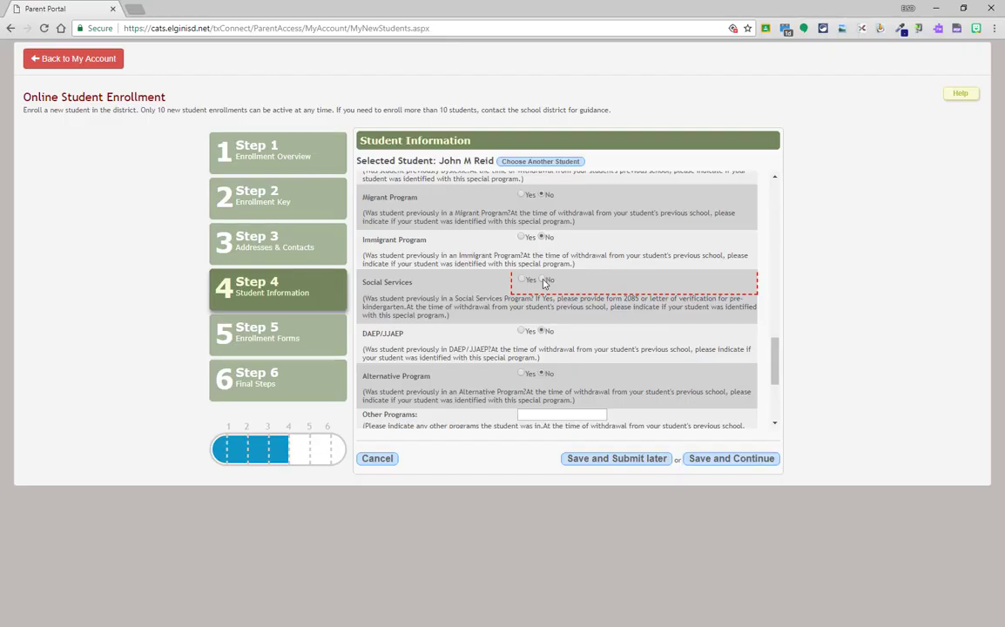
scroll(549, 296, down, 3)
click(732, 460)
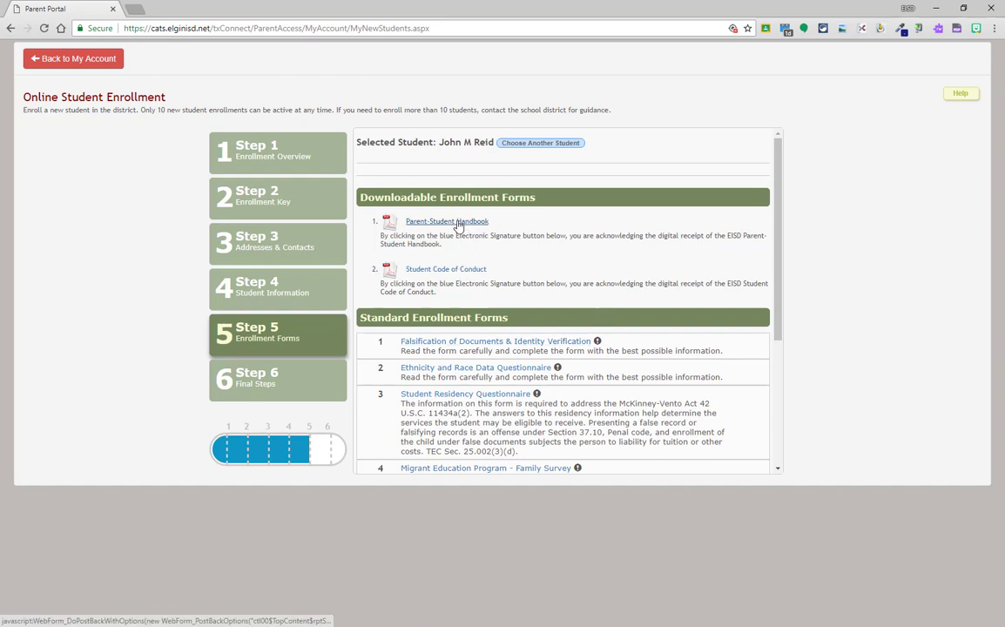
- Save the Falsification of Documents & Identity Verification acknowledgement form and close its confirmation
scroll(567, 270, down, 1)
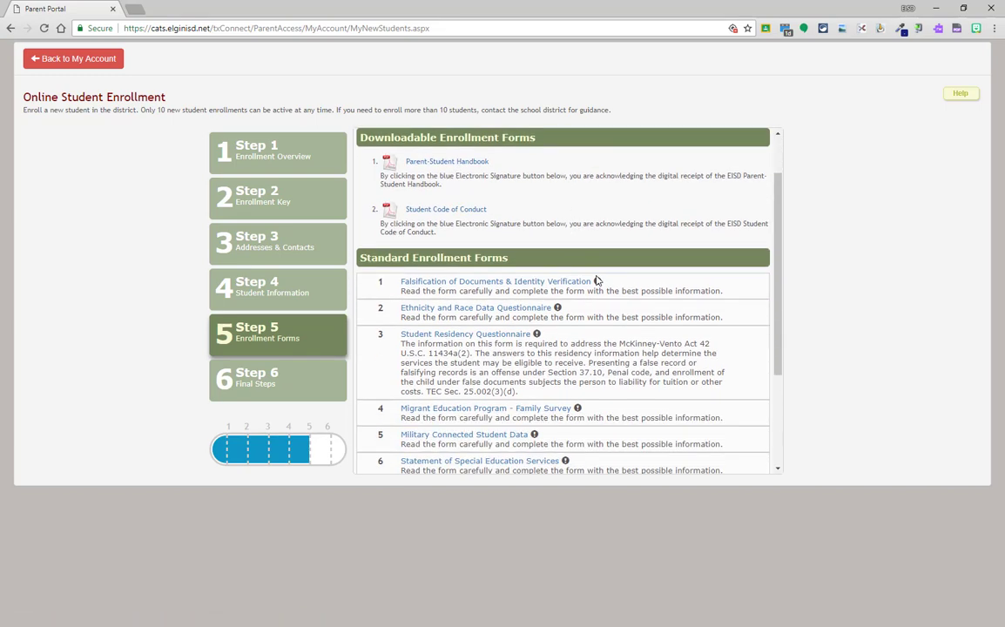
click(576, 282)
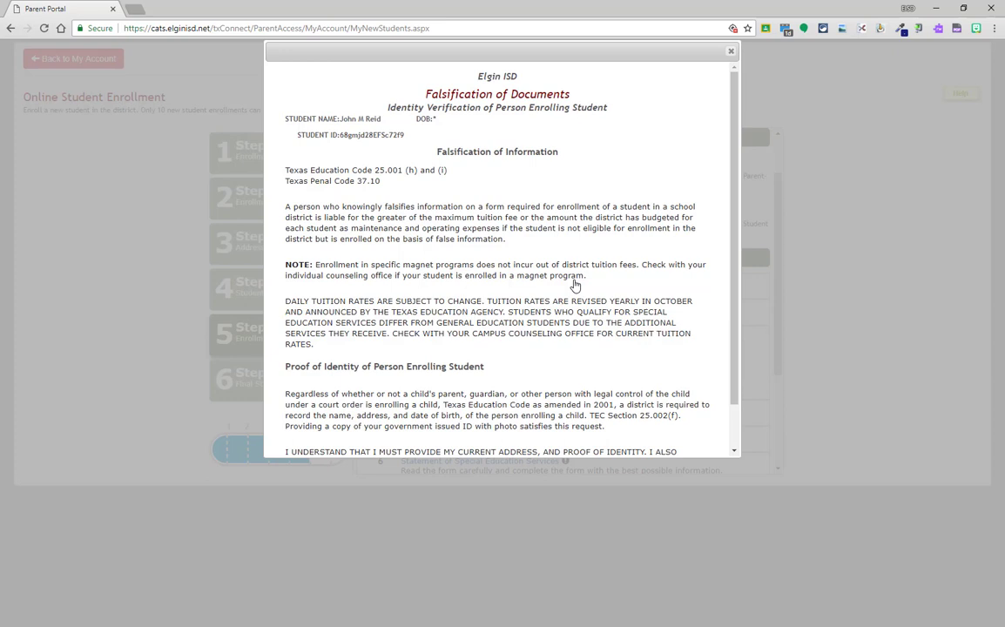
scroll(573, 281, down, 1)
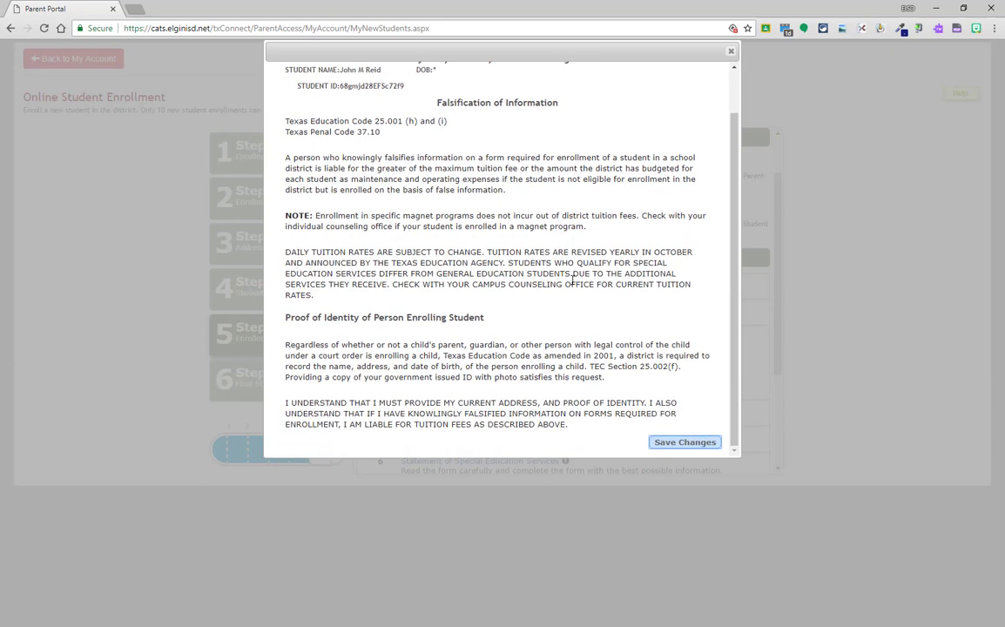
click(682, 442)
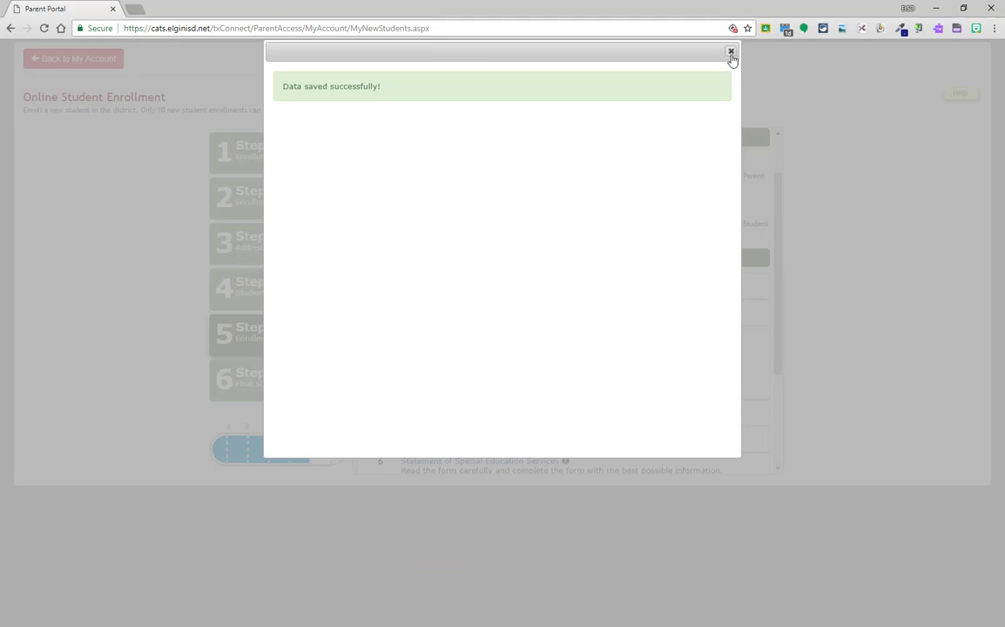
click(731, 52)
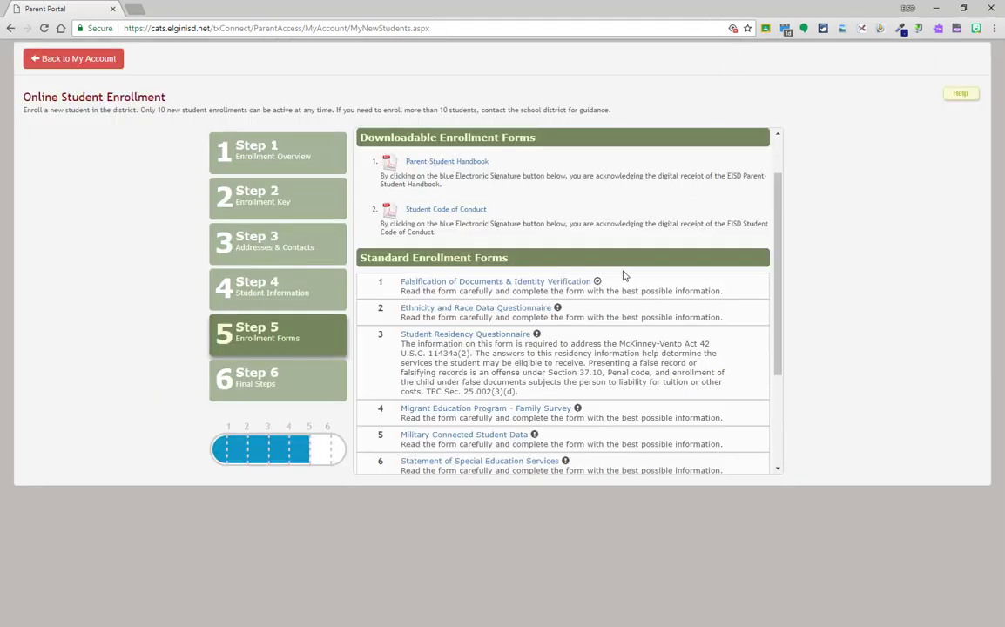
- Save the Ethnicity and Race questionnaire as Not Hispanic/Latino, American Indian or Alaska Native, and White
click(521, 310)
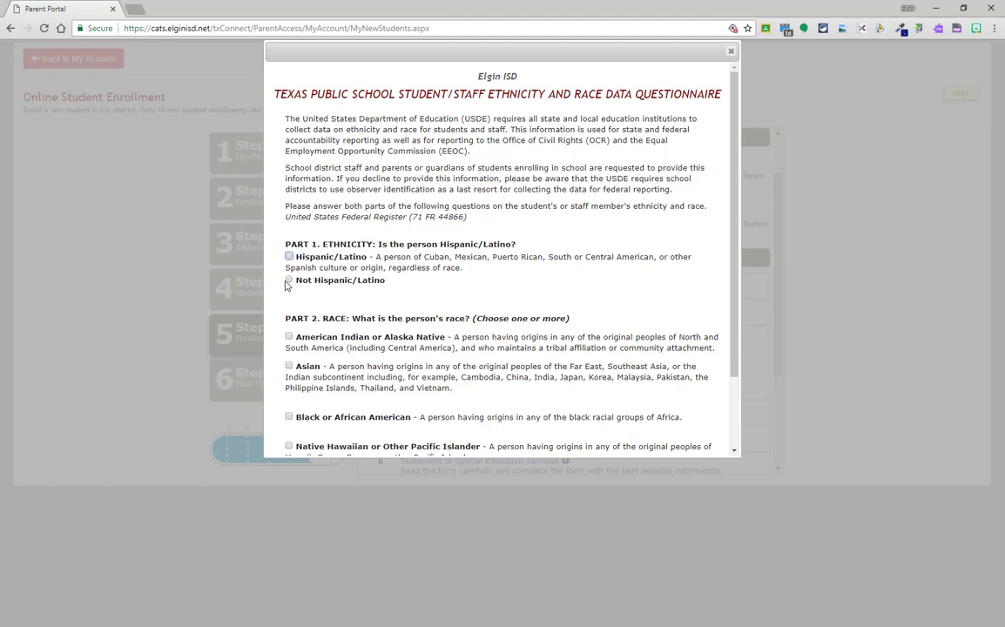
click(288, 280)
click(290, 337)
scroll(290, 341, down, 1)
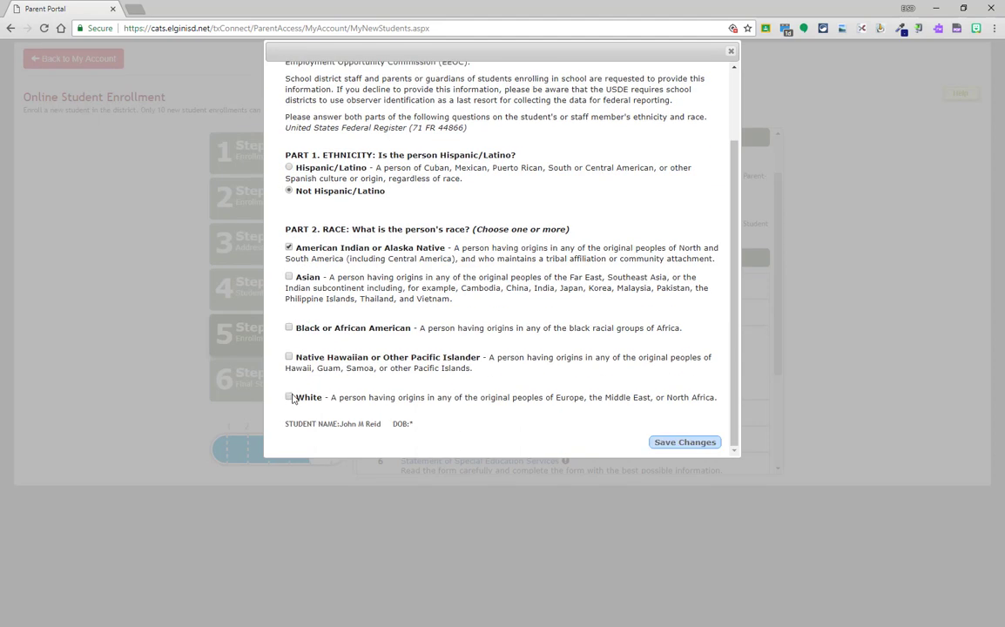
click(289, 397)
click(683, 443)
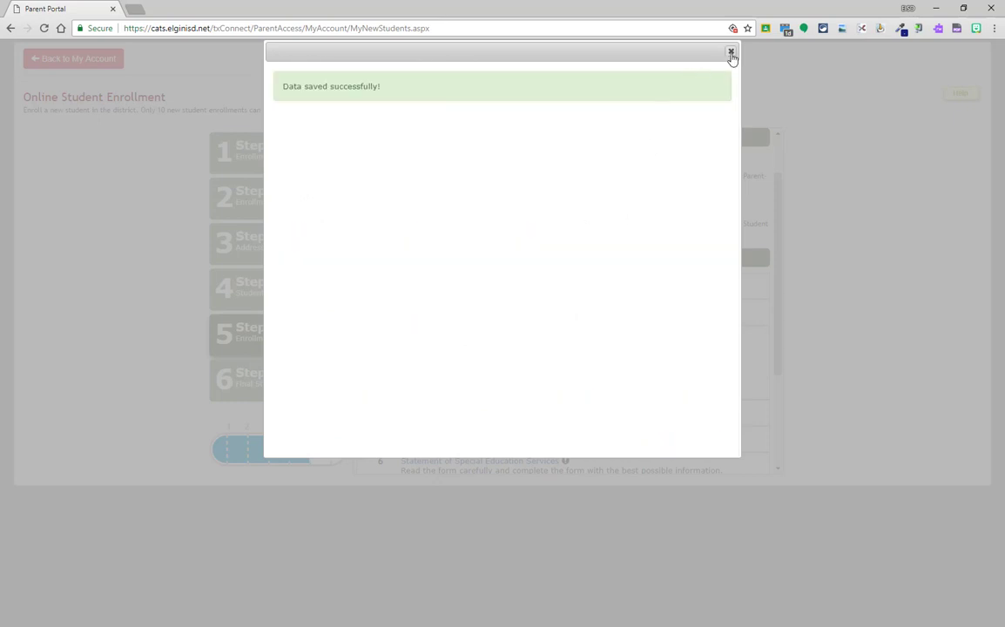
click(731, 50)
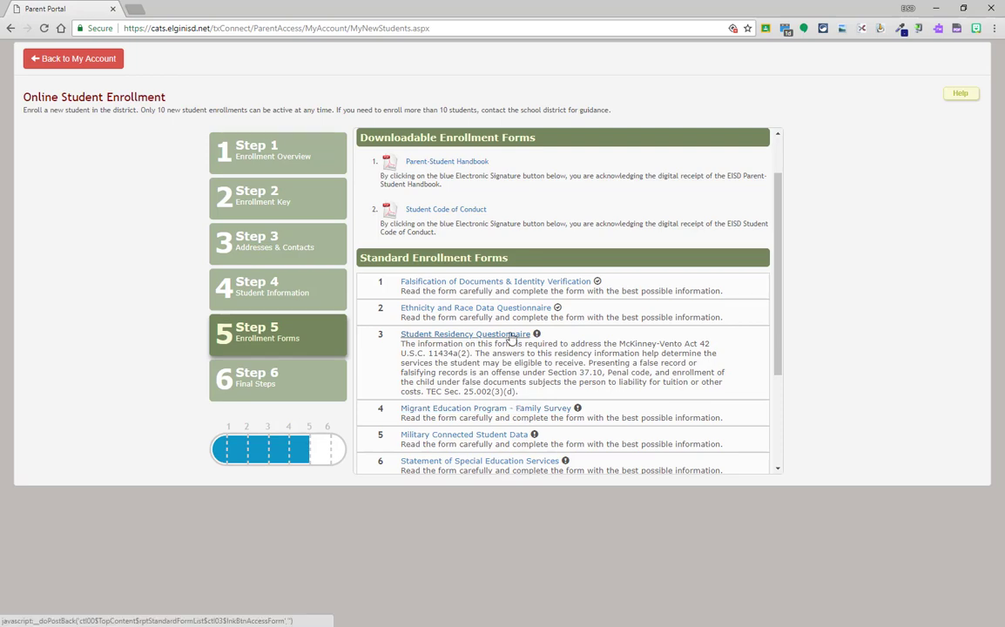
- Answer No to the temporary living and housing loss questions and save the residency questionnaire
click(465, 334)
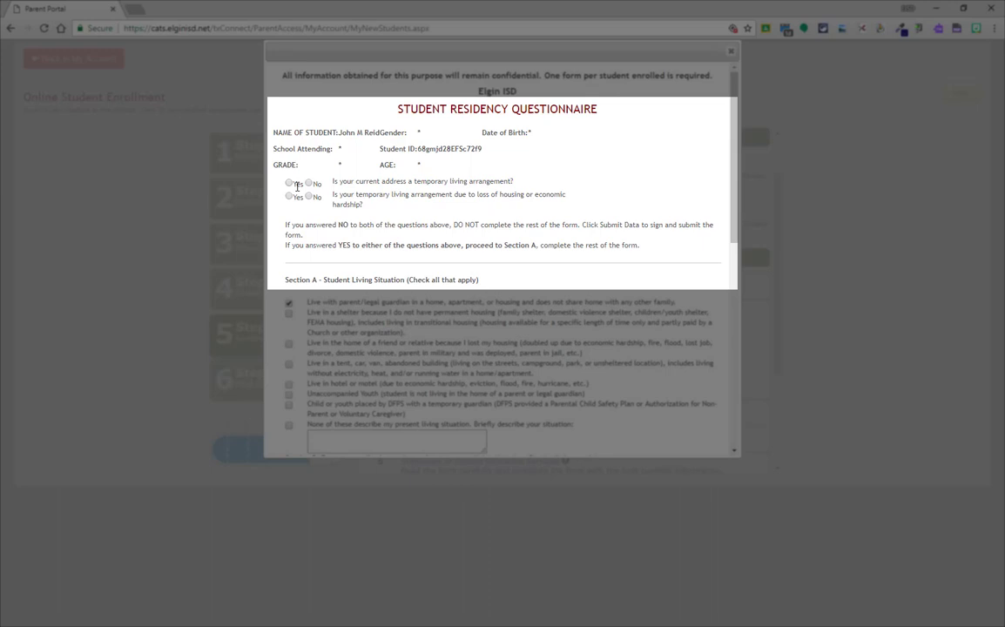
click(308, 183)
click(309, 197)
scroll(489, 211, down, 4)
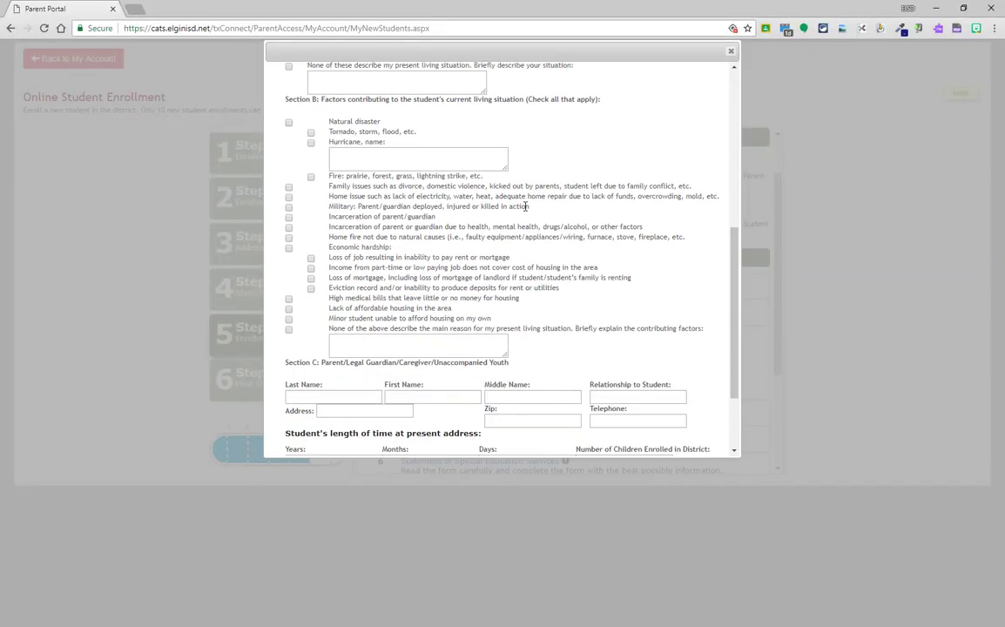
scroll(526, 206, down, 2)
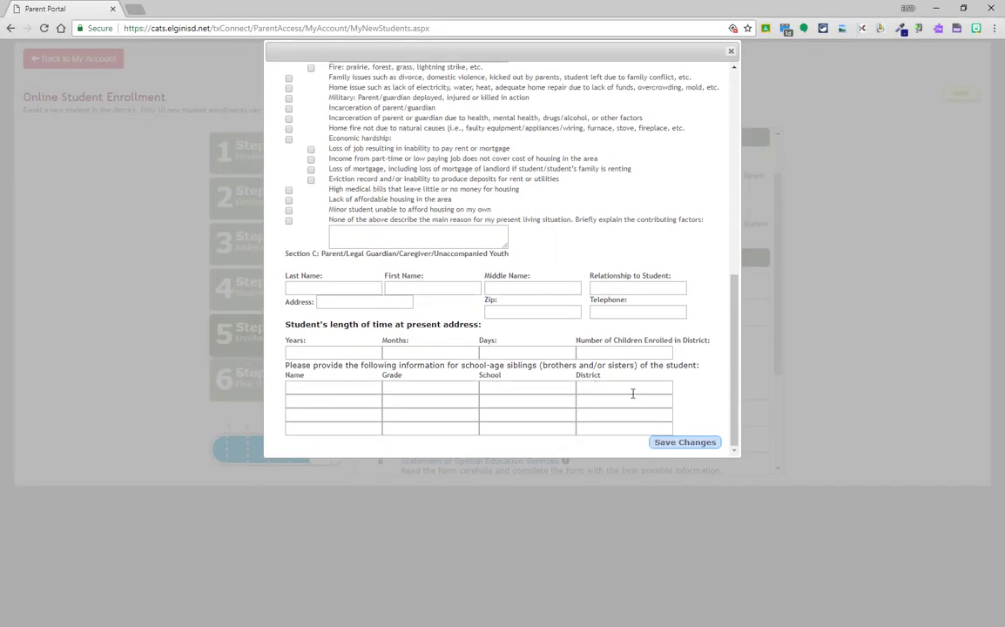
click(685, 444)
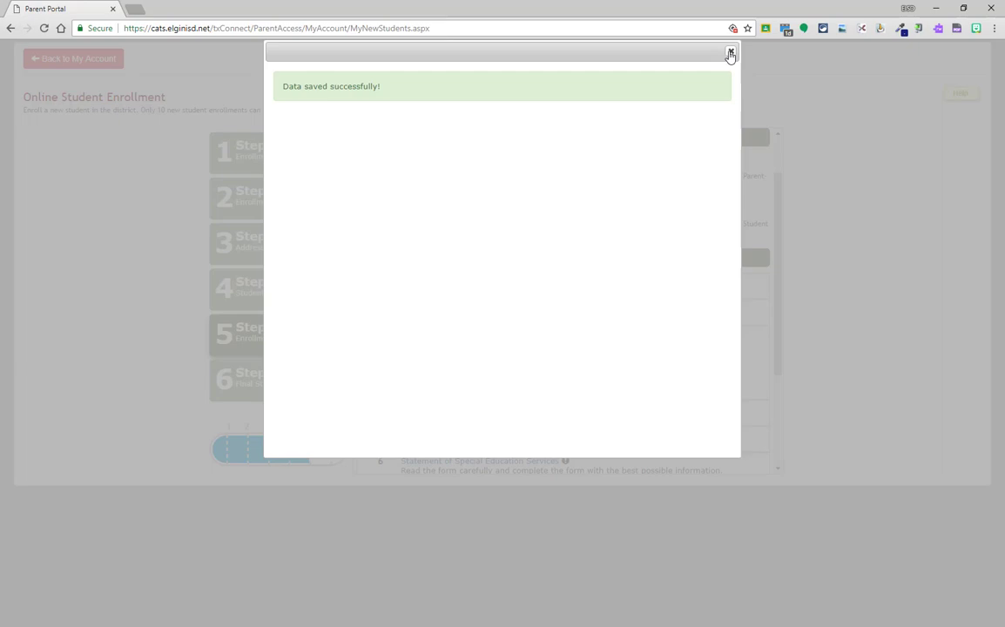
click(731, 54)
scroll(486, 356, down, 1)
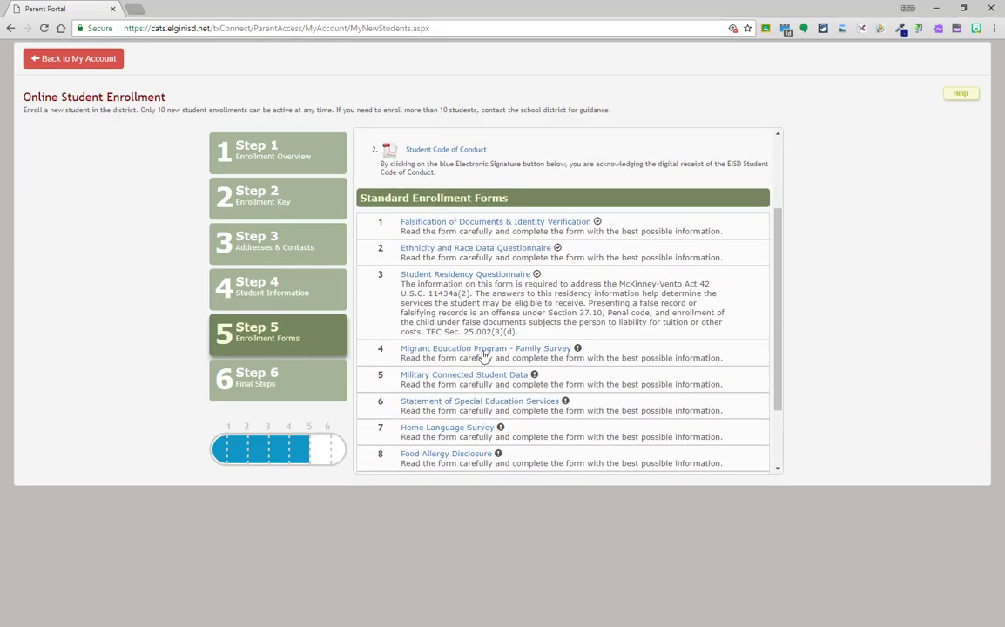
- Answer No to the agriculture or fishing work question and save the Migrant Education survey
click(484, 351)
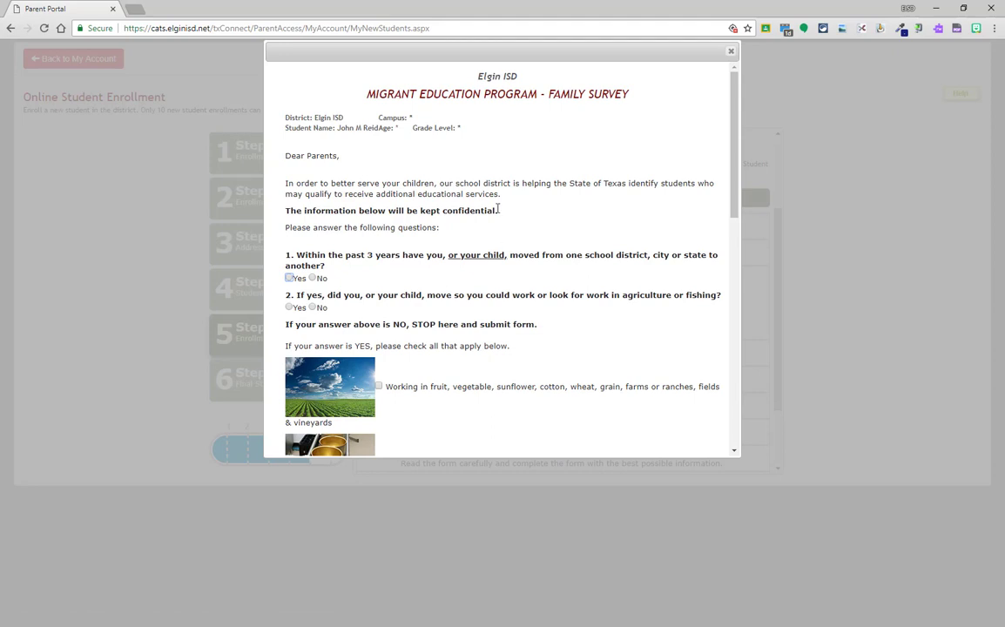
drag(366, 93, 429, 93)
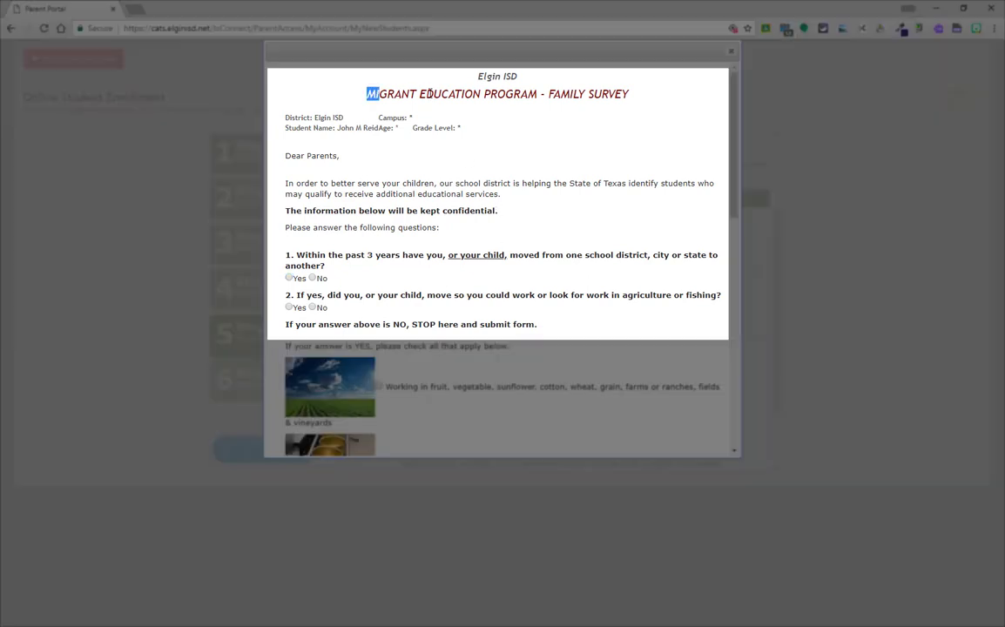
click(438, 151)
click(312, 308)
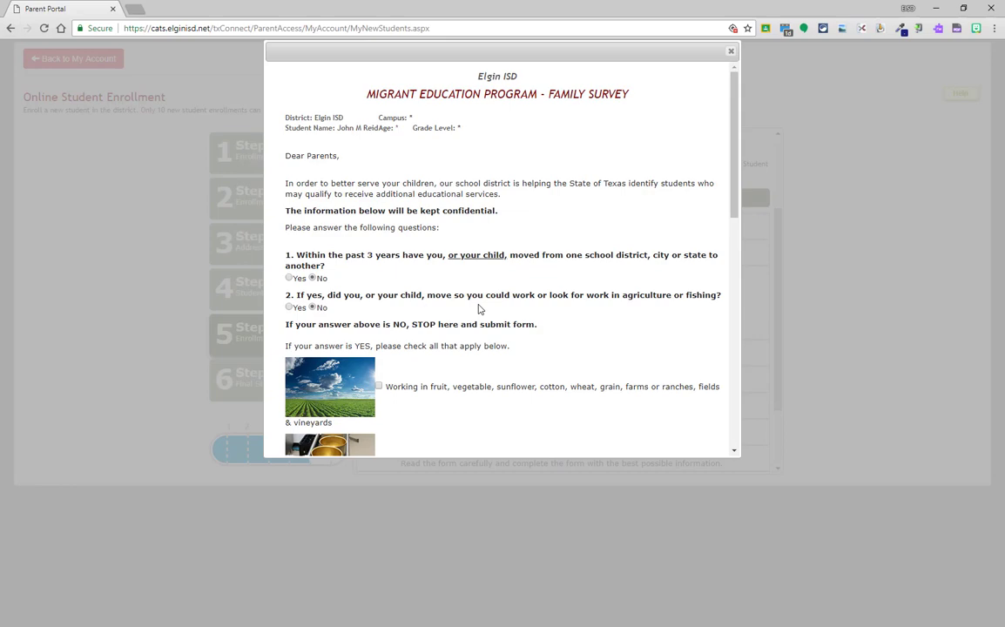
scroll(479, 305, down, 7)
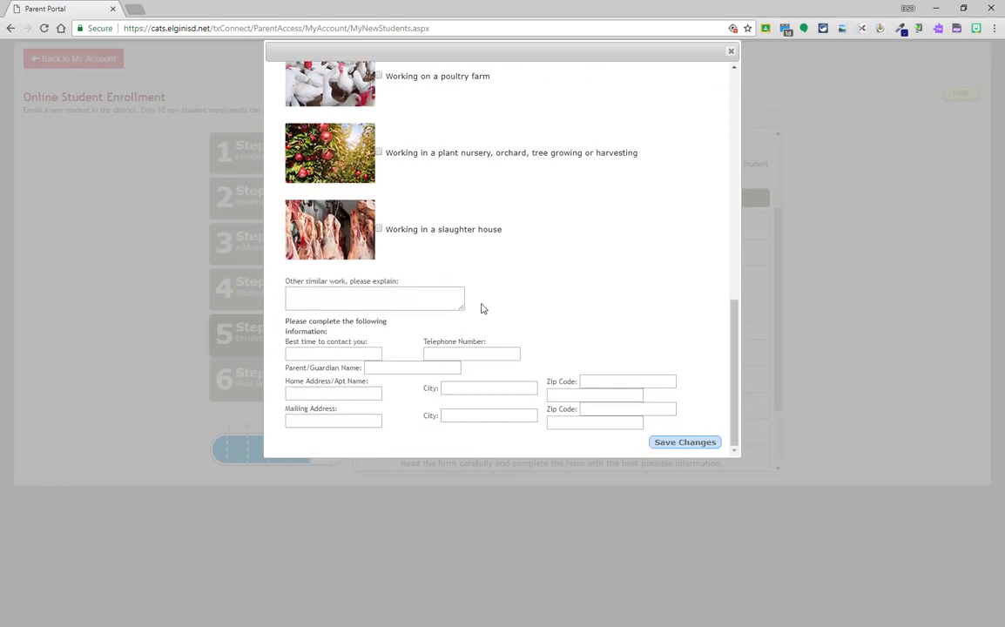
click(685, 442)
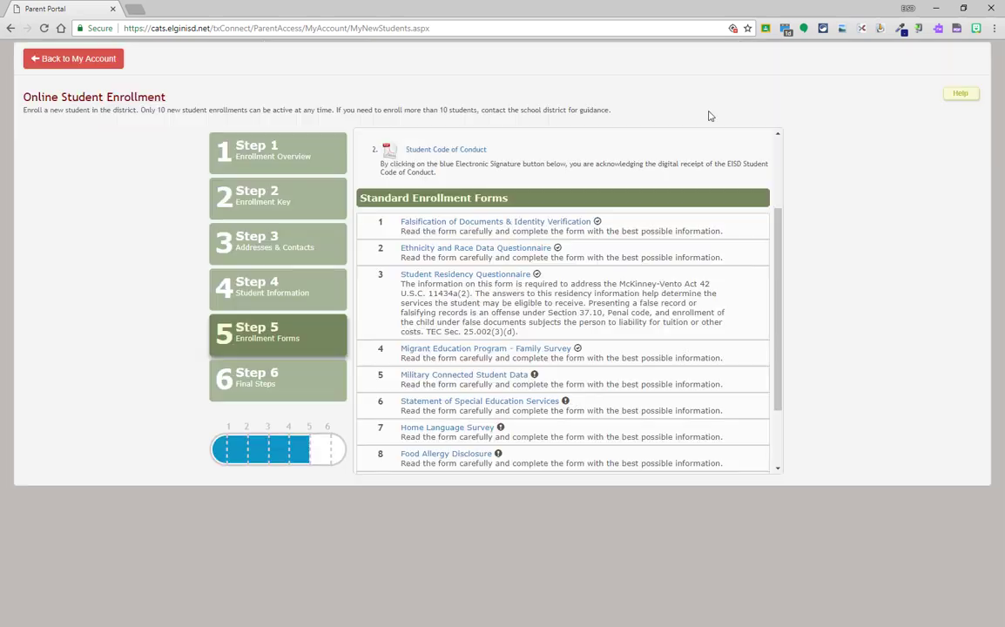
- Save the Military Connected Student Data form as None of the above
click(731, 50)
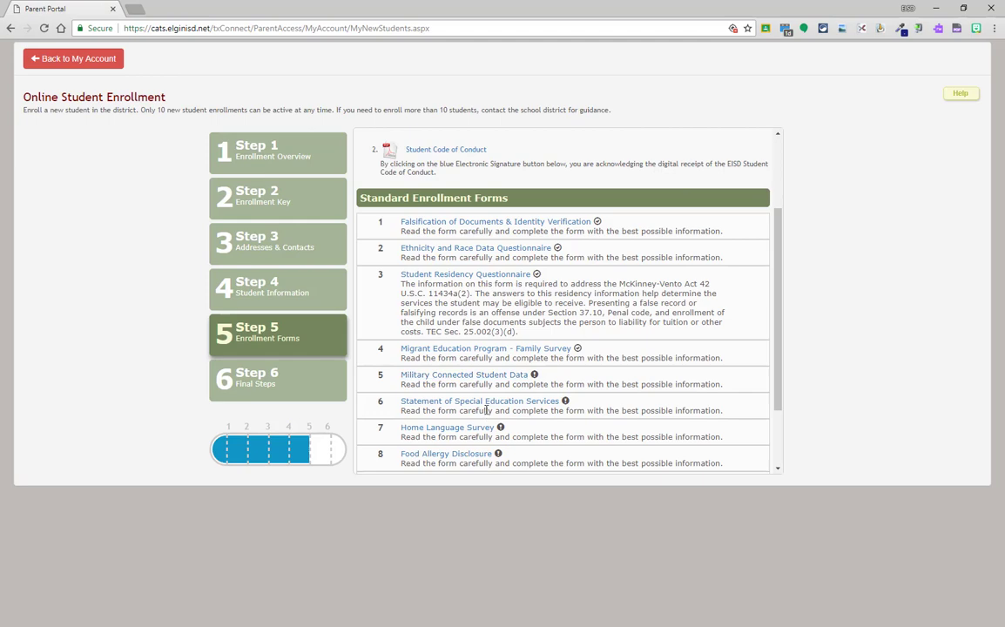
click(495, 377)
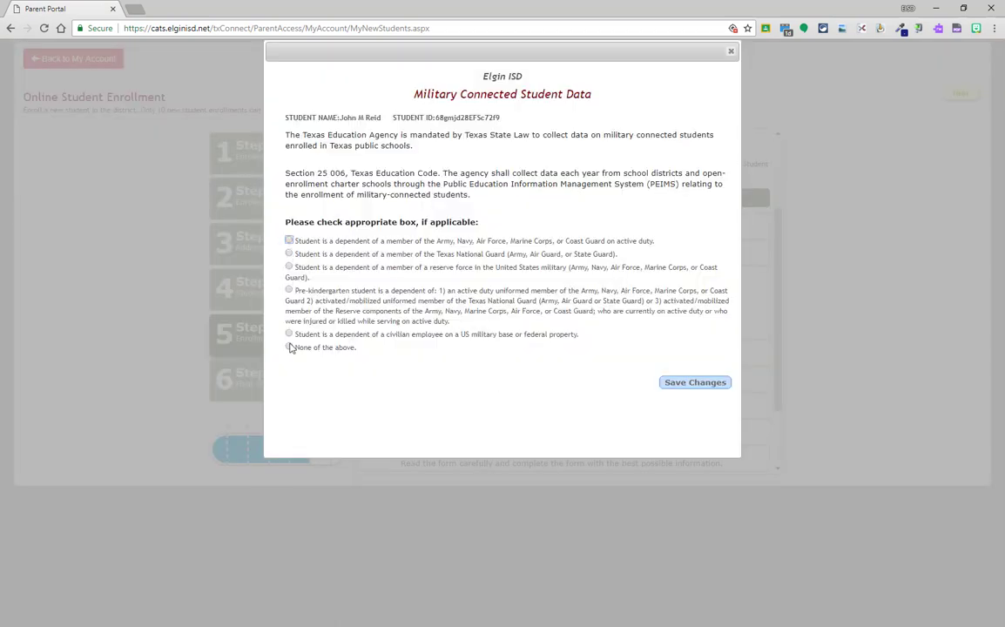
click(289, 347)
click(695, 383)
- Save the Special Education Services statement with True for never having received services
click(731, 50)
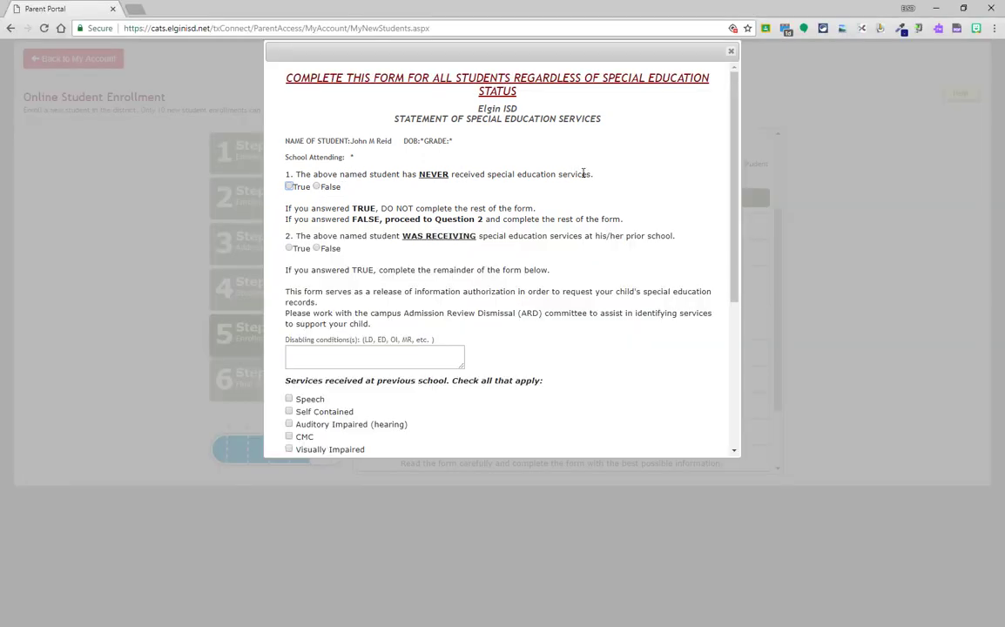
click(290, 187)
scroll(641, 248, down, 3)
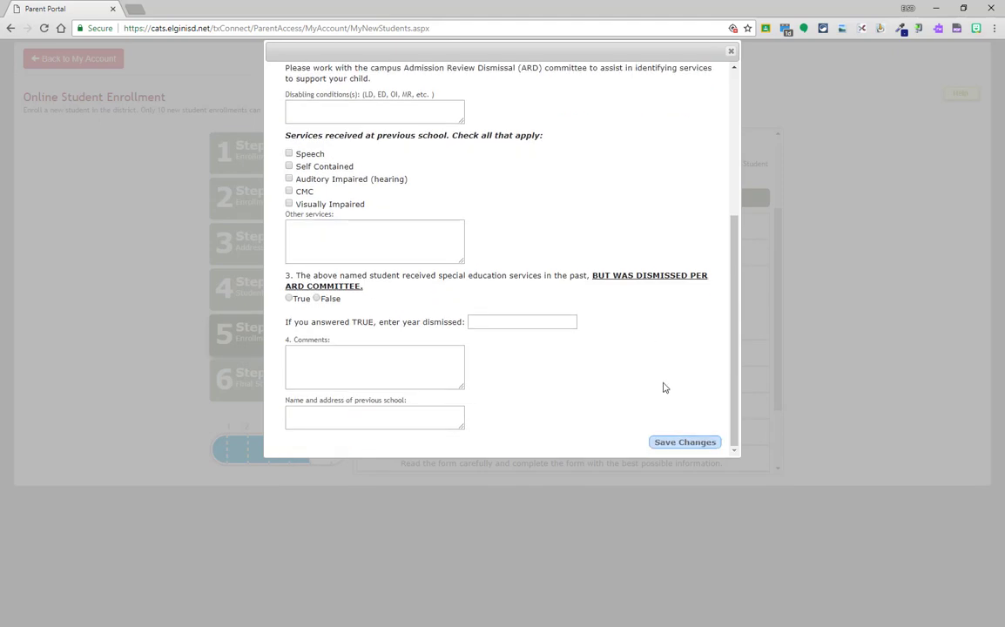
click(686, 443)
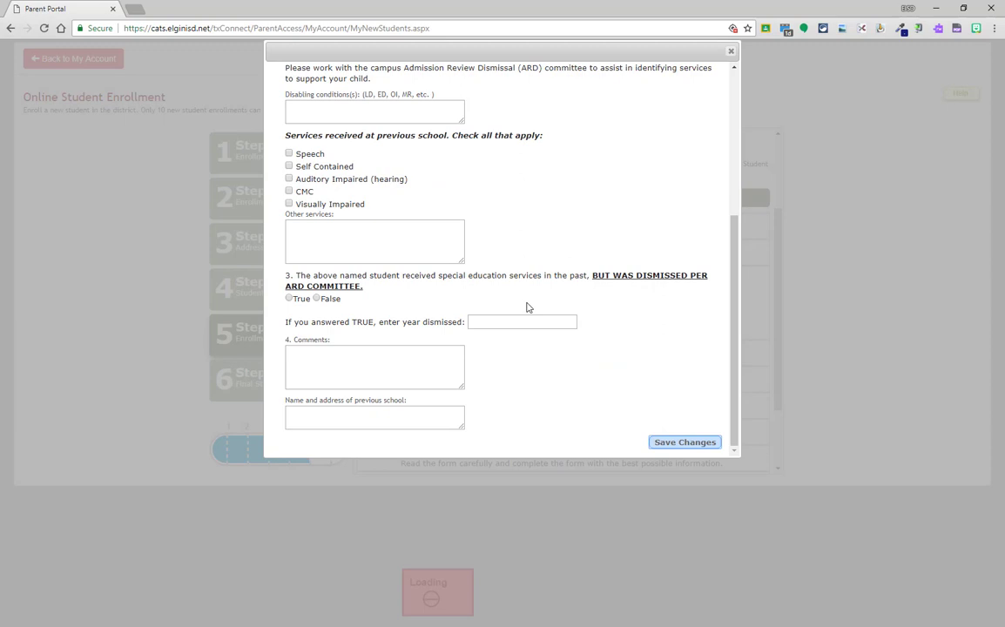
- Complete the Home Language Survey with English as the language answers and save it
click(731, 51)
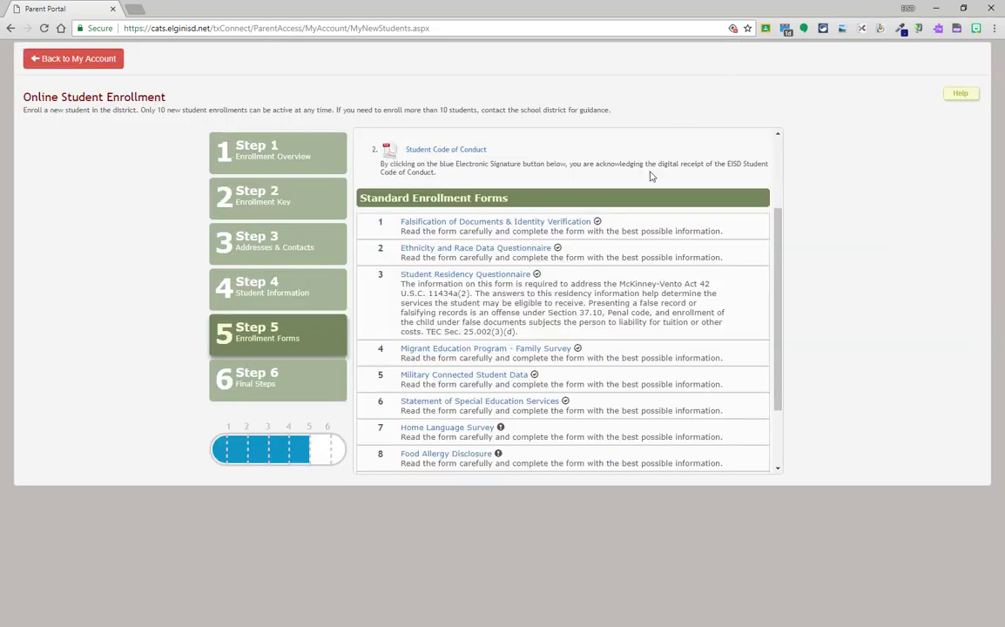
click(483, 428)
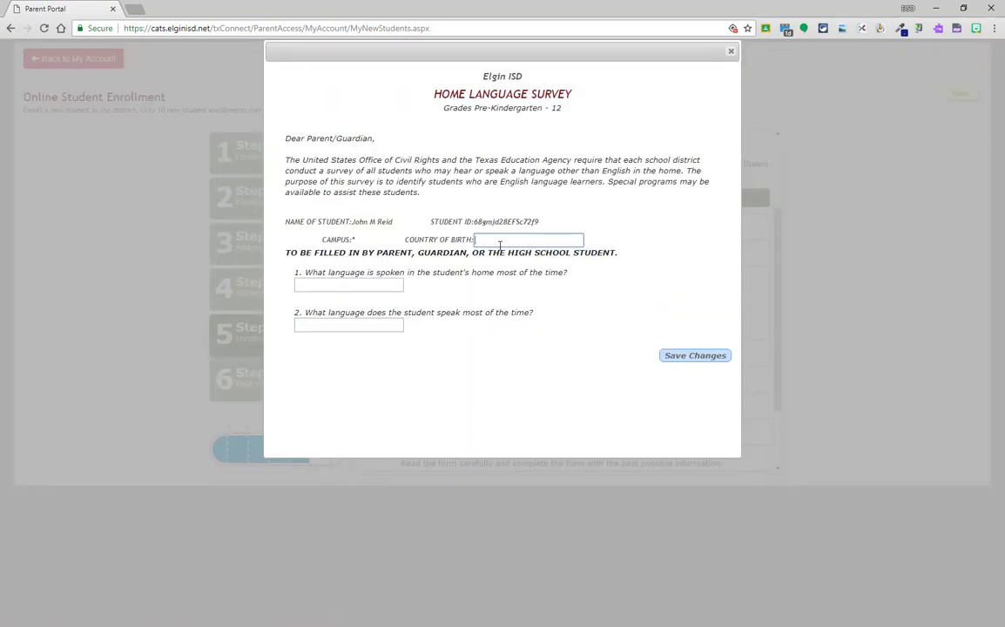
text(A)
key(Tab)
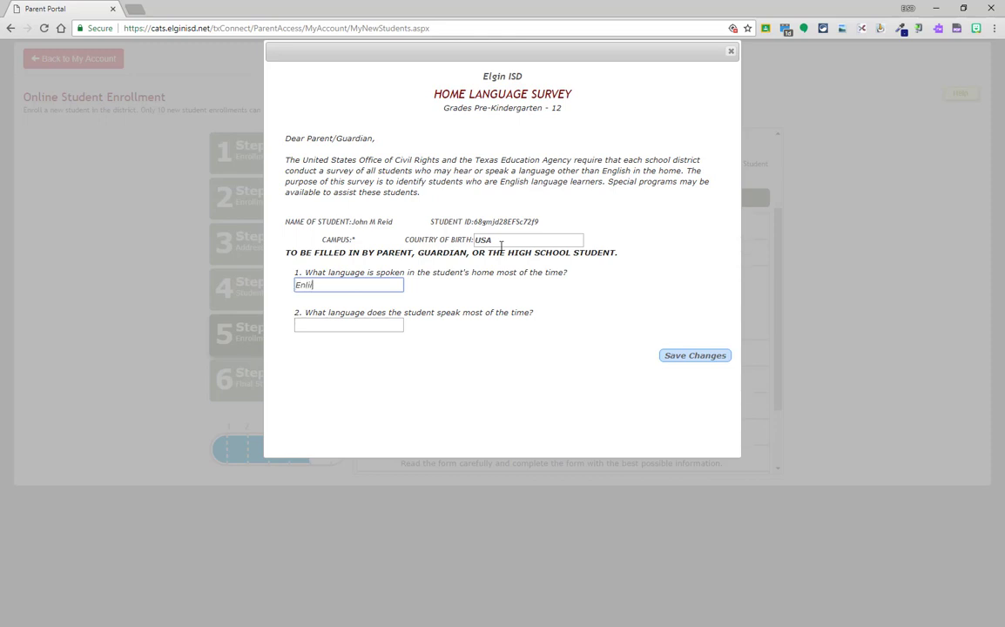
text(English)
key(Tab)
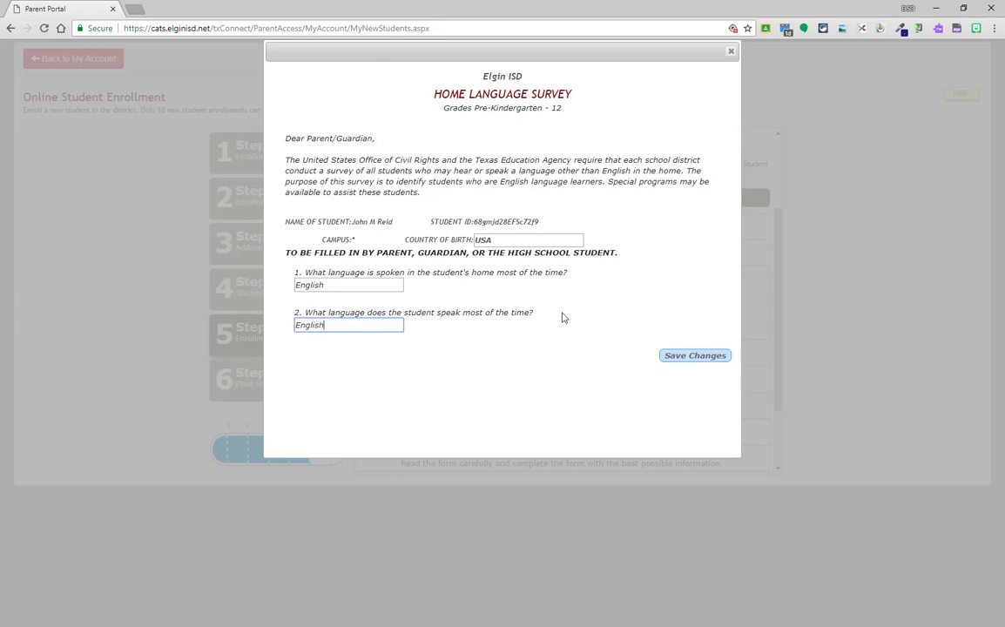
click(693, 356)
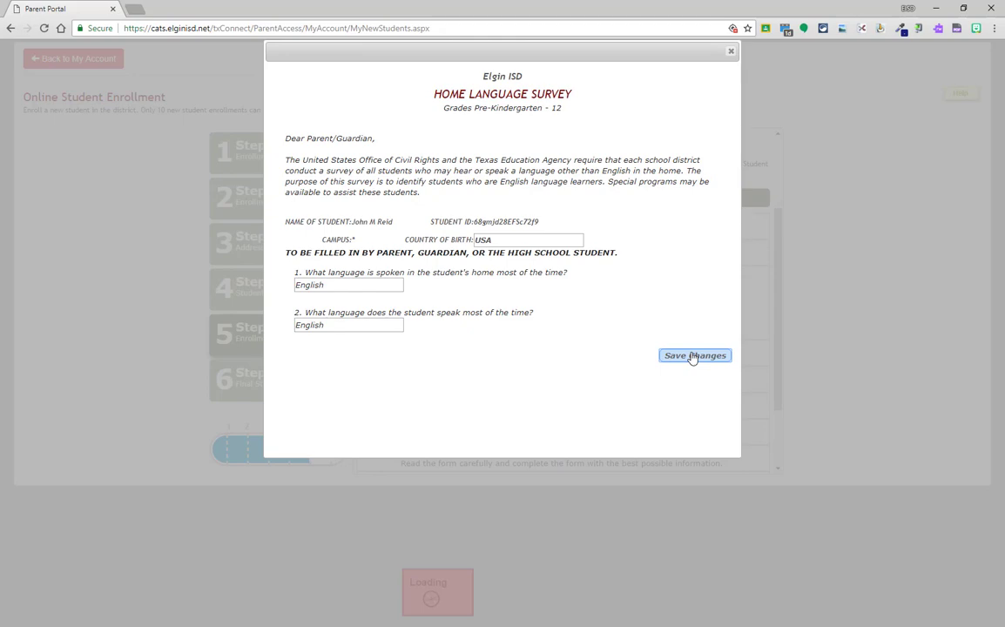
click(730, 52)
- Fill in the guardian's name and primary phone on the Food Allergy Disclosure and save it
scroll(545, 352, down, 2)
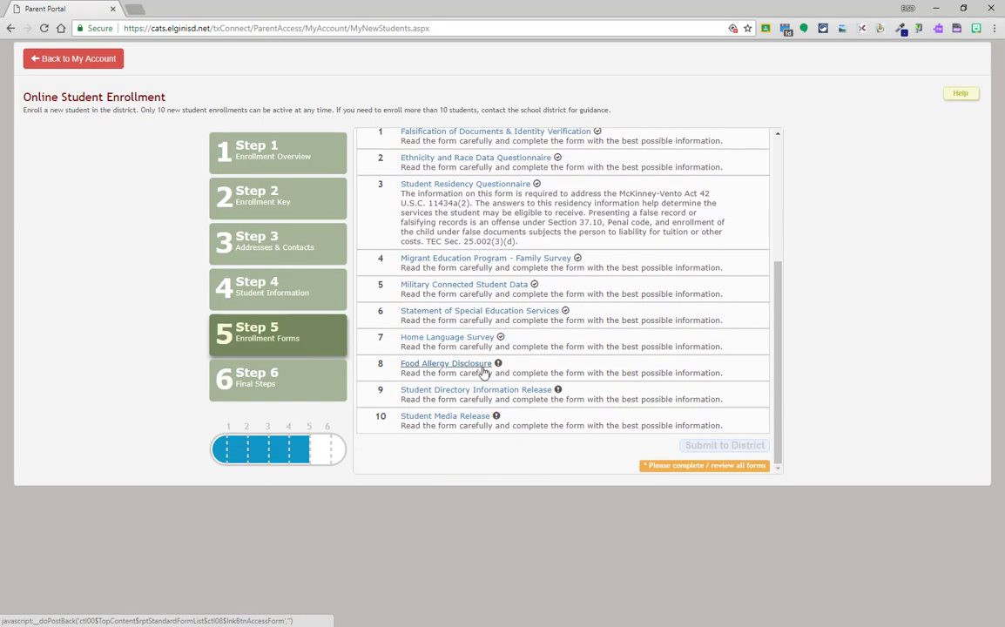
click(461, 364)
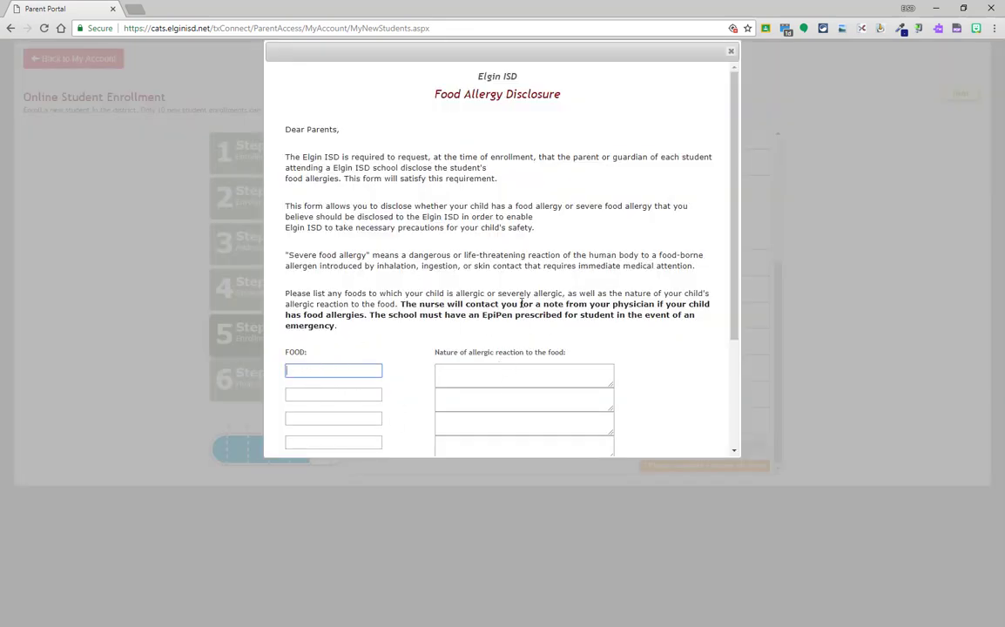
scroll(509, 322, down, 3)
click(382, 402)
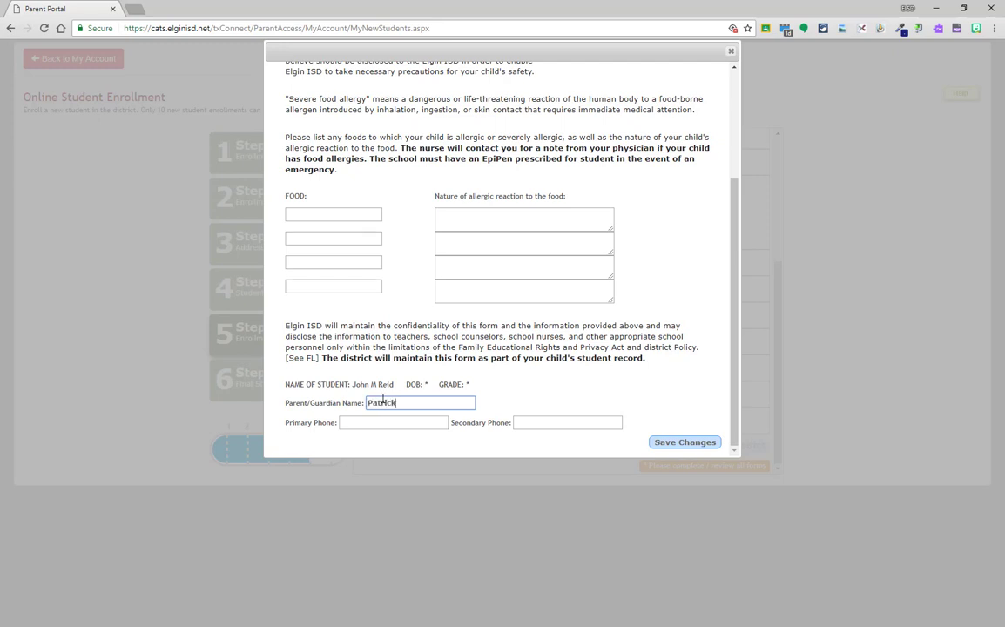
key(Tab)
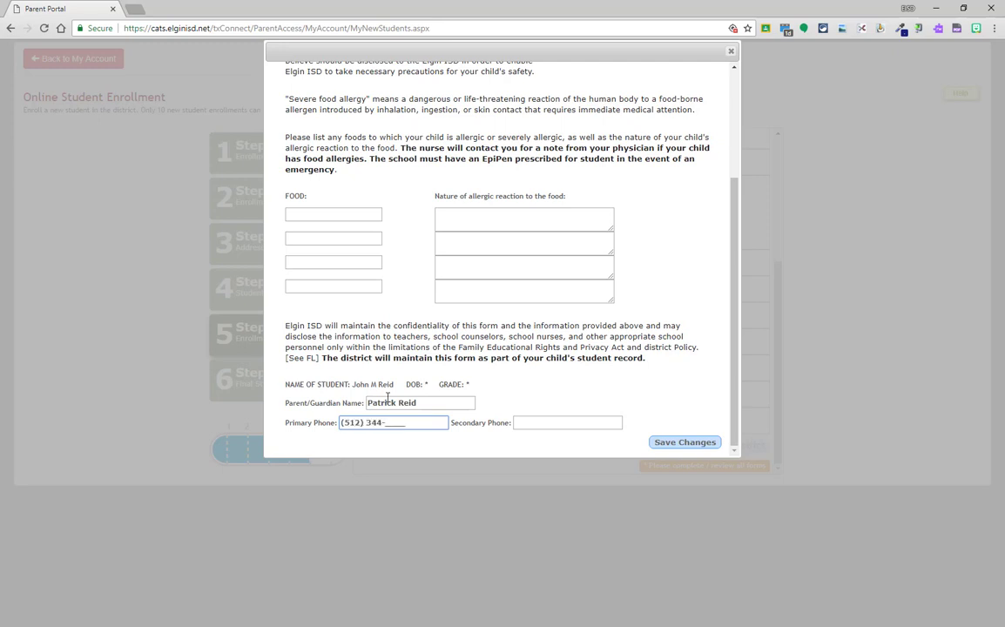
click(673, 442)
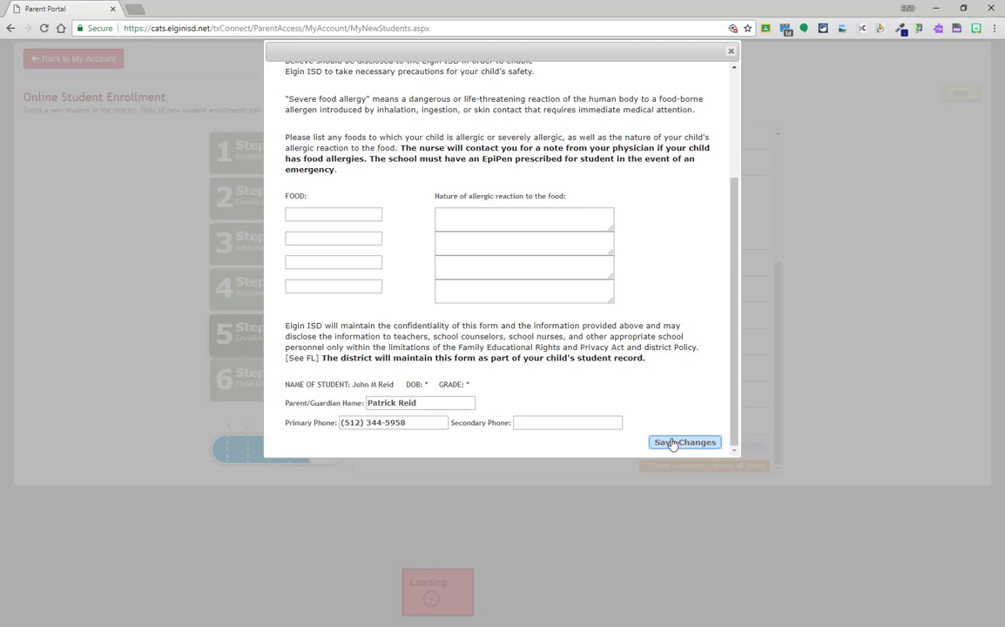
- Allow directory information release to the district, private requesters, military recruiters and colleges, then save
click(732, 51)
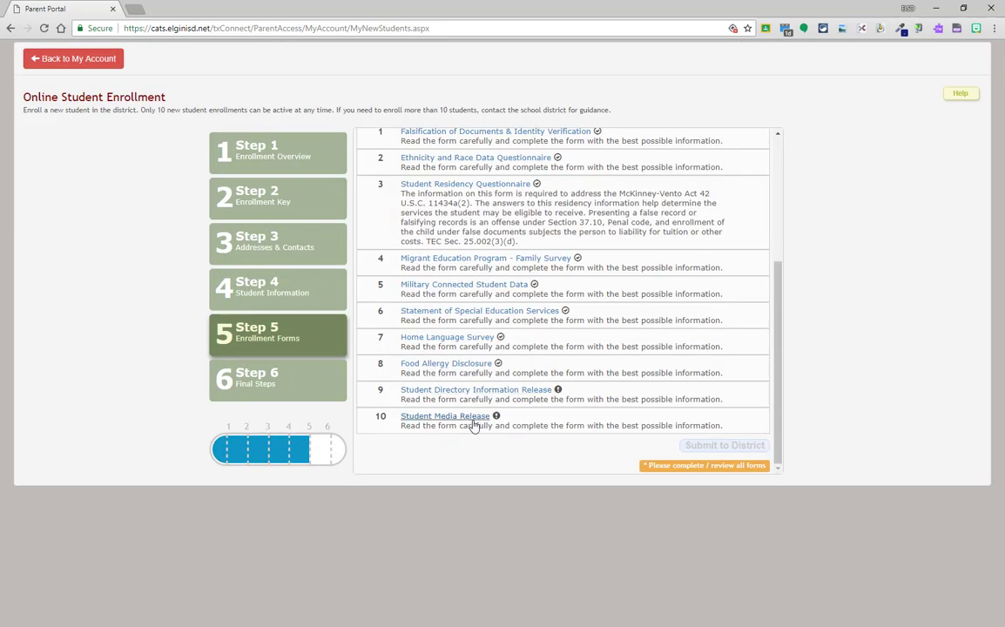
click(470, 393)
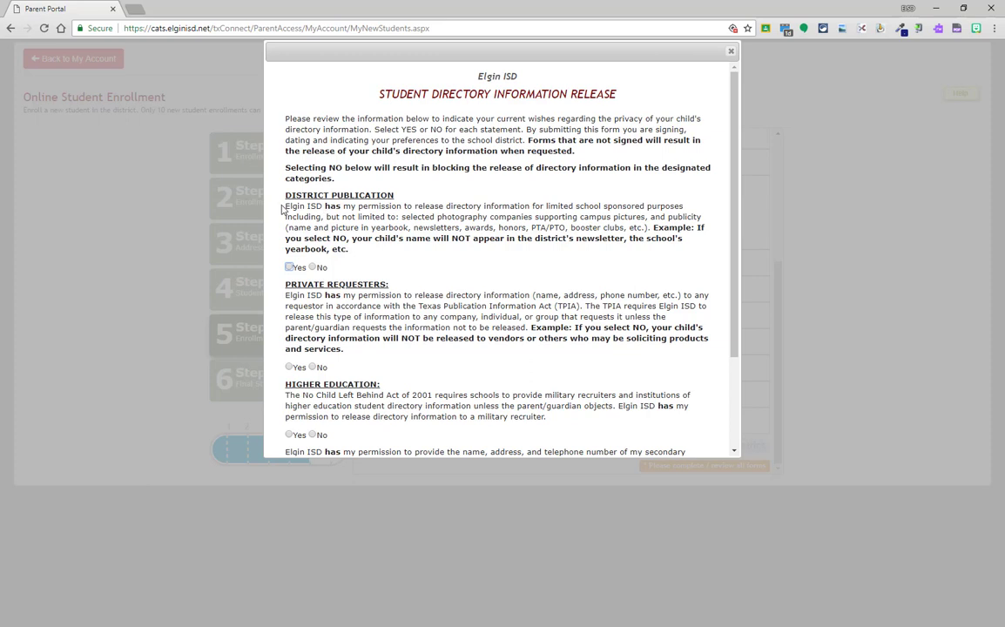
click(301, 269)
scroll(302, 271, down, 2)
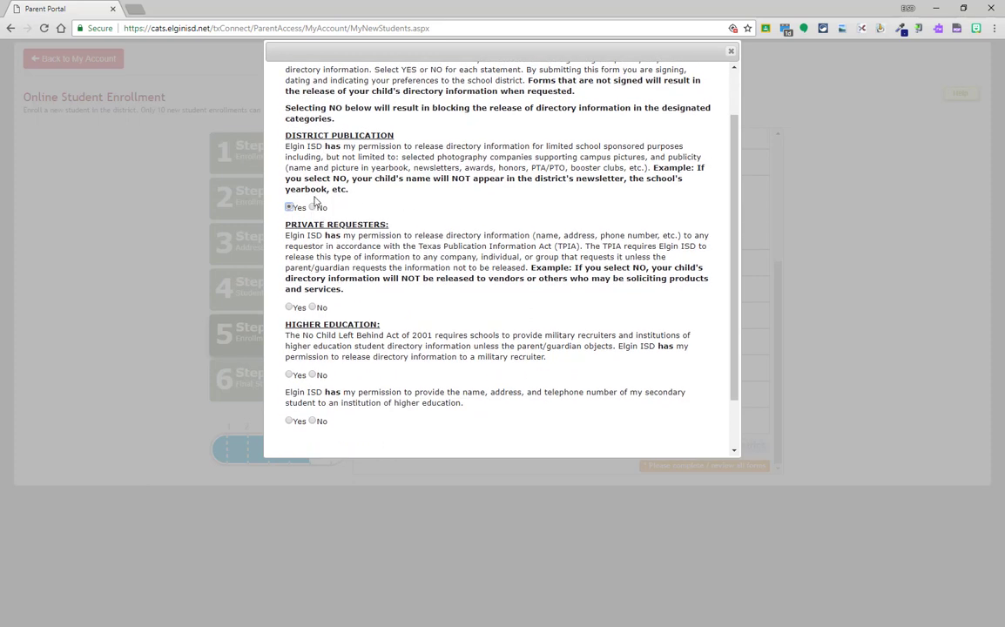
scroll(300, 226, down, 2)
click(290, 248)
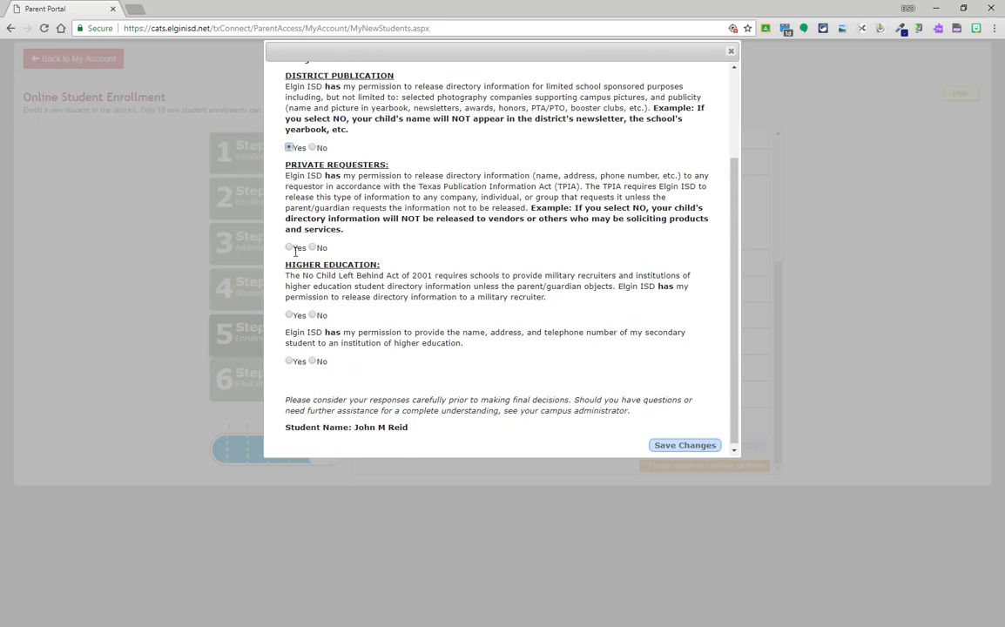
click(289, 315)
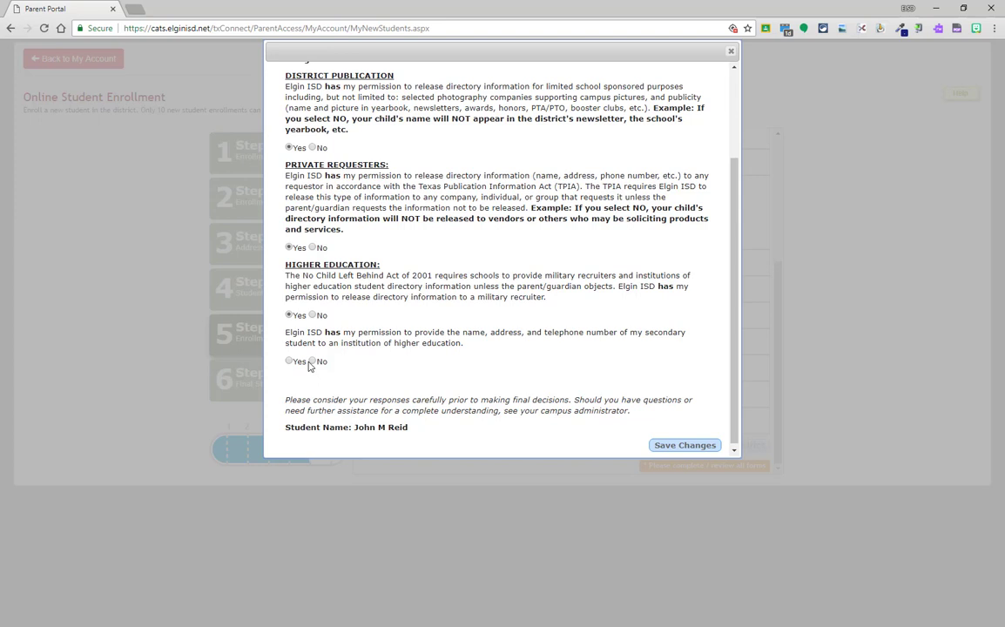
click(290, 361)
scroll(453, 276, down, 1)
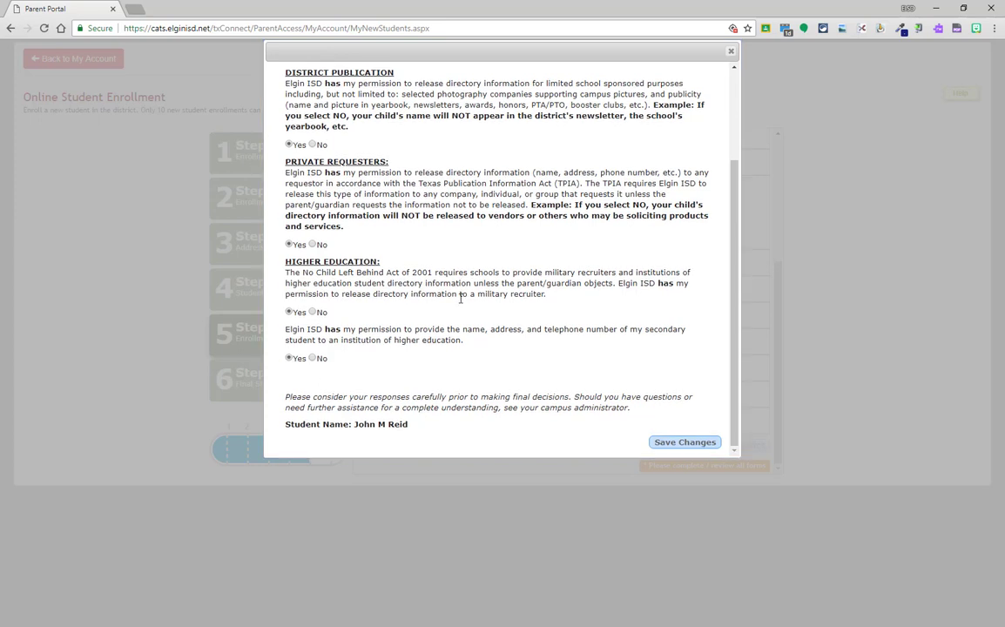
click(688, 444)
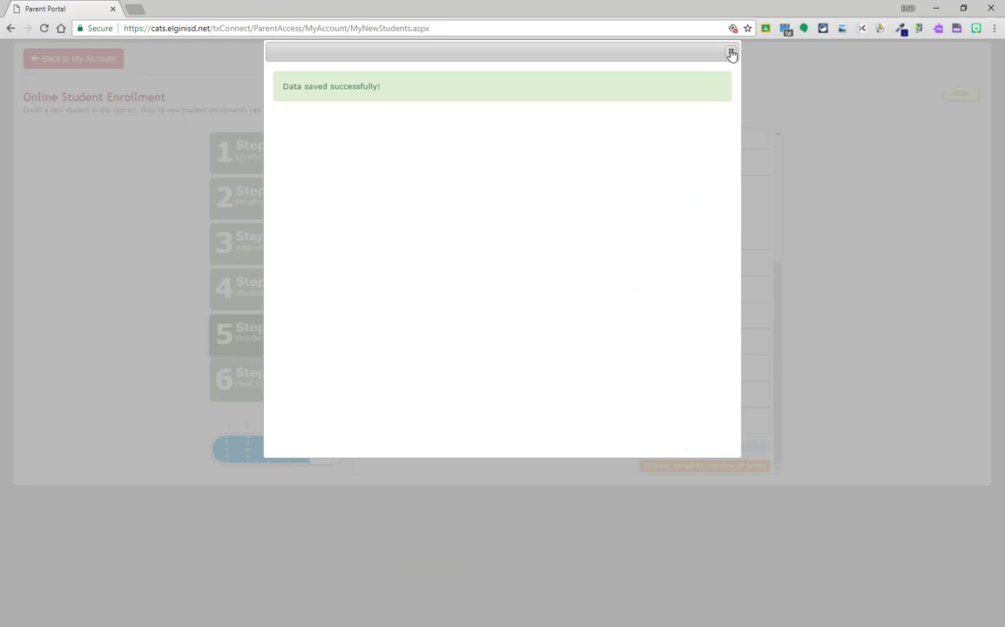
- Save the Student Media Release permission and submit all ten forms to the district
click(730, 50)
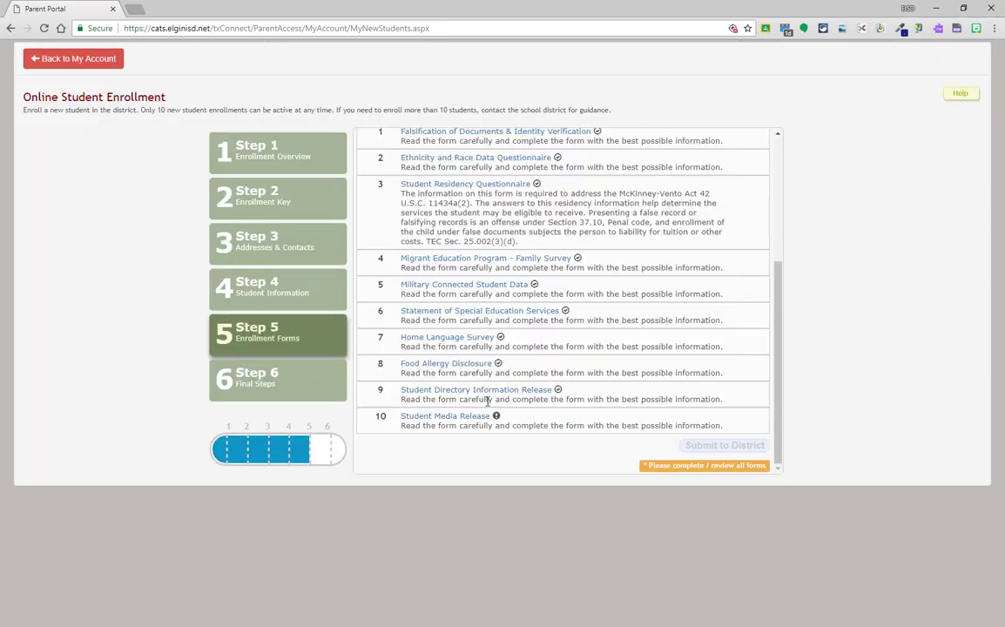
click(427, 420)
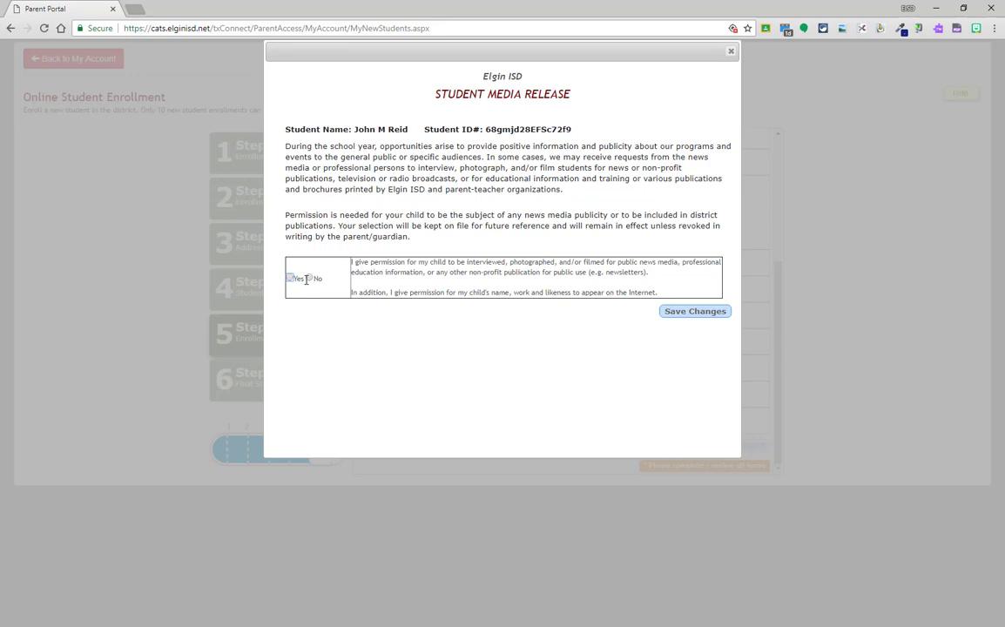
click(701, 313)
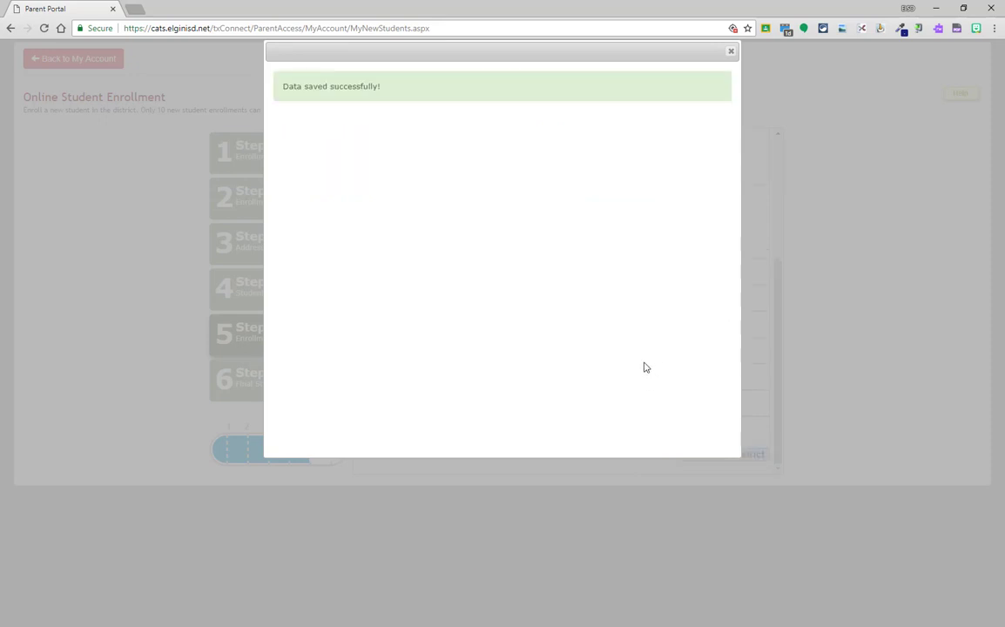
click(731, 50)
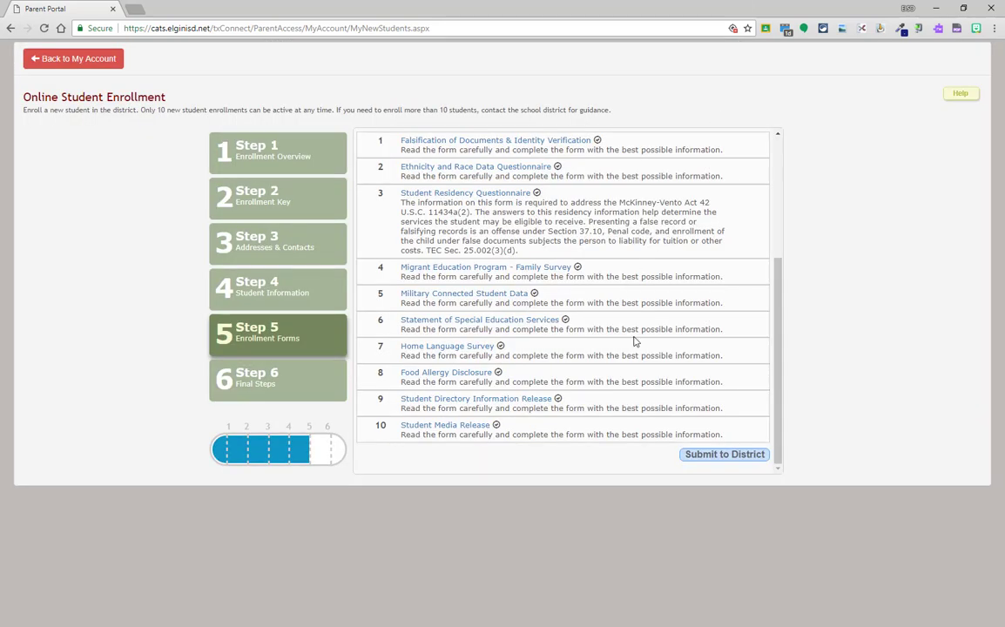
click(716, 456)
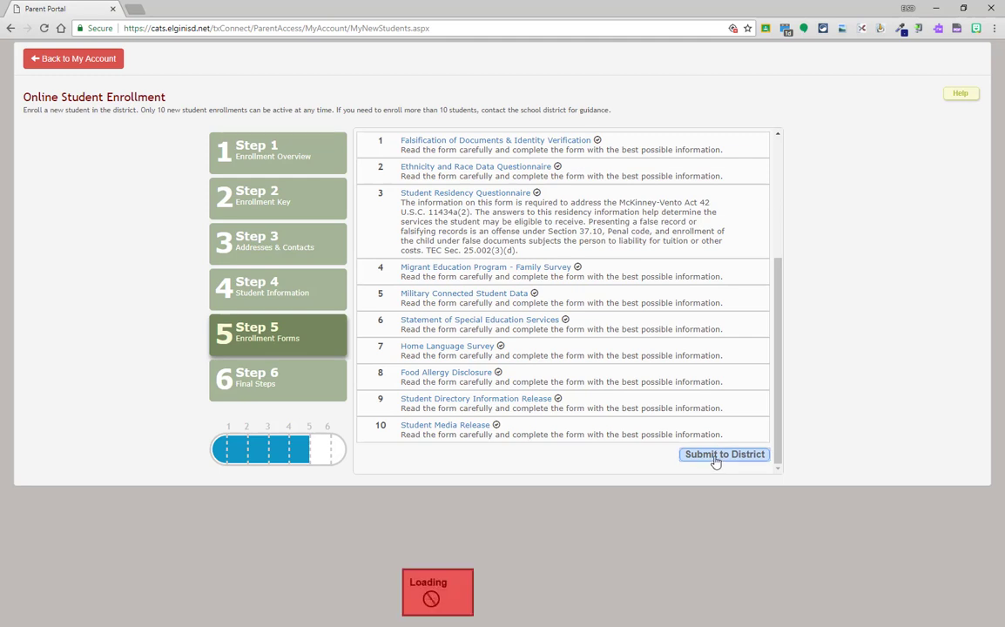
scroll(582, 374, down, 1)
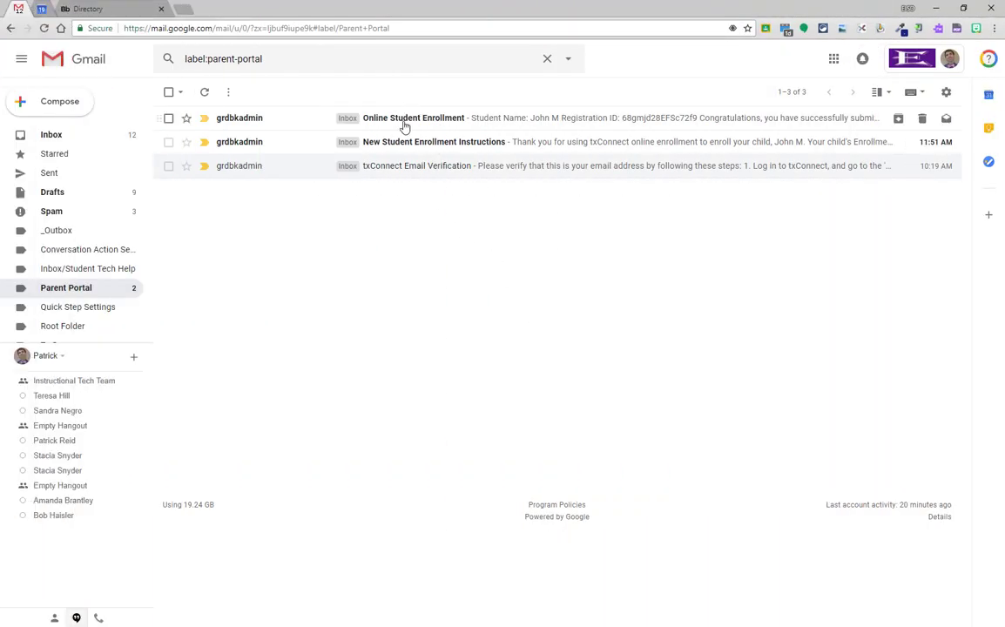
- Read the Online Student Enrollment confirmation email in Gmail and return to the portal
click(404, 126)
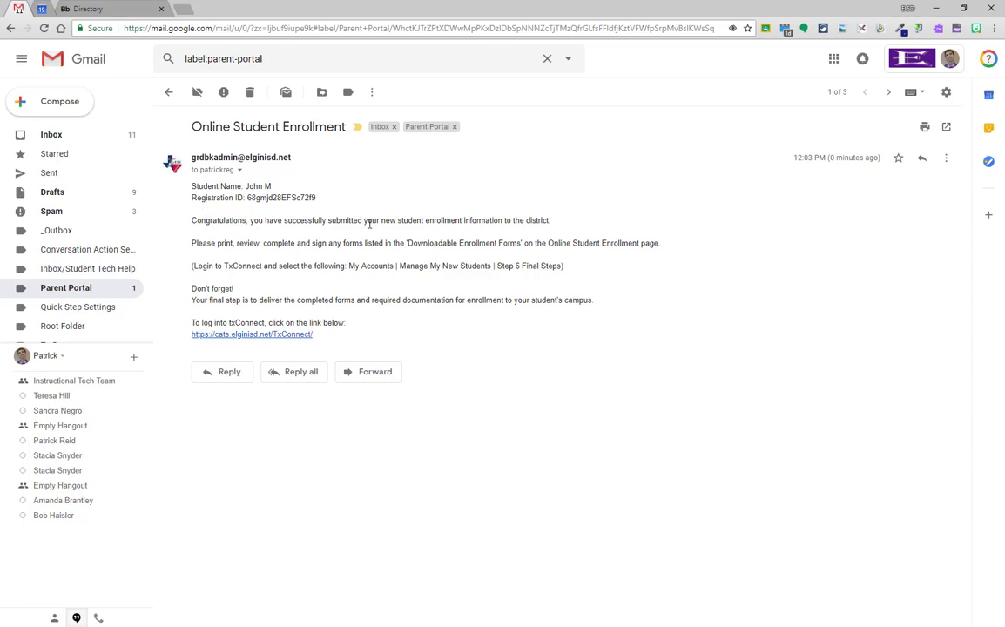
key(alt+Tab)
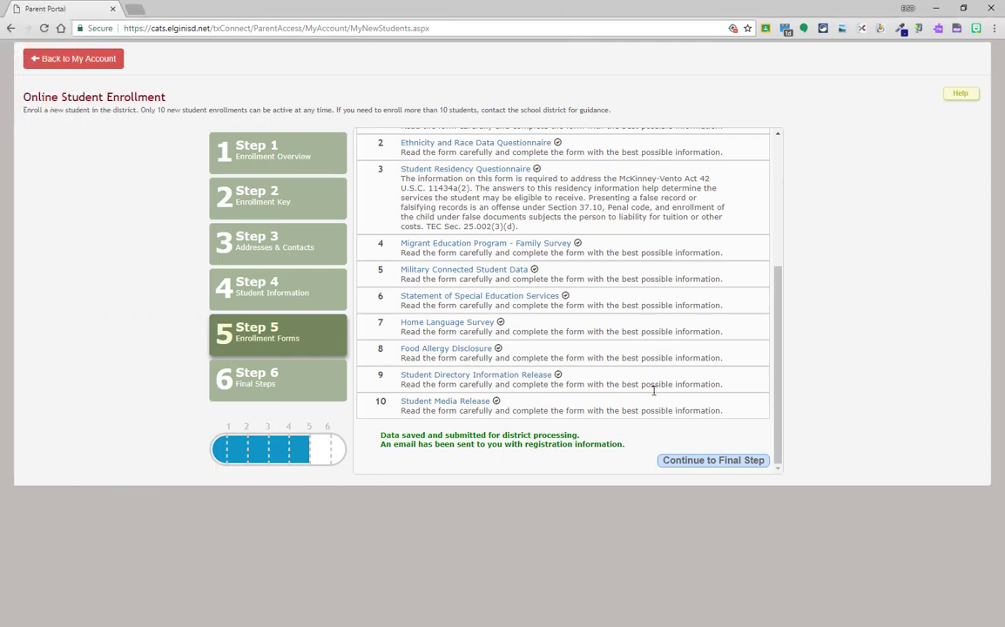
- Continue to Step 6 Final Steps and open the printable enrollment confirmation
click(736, 462)
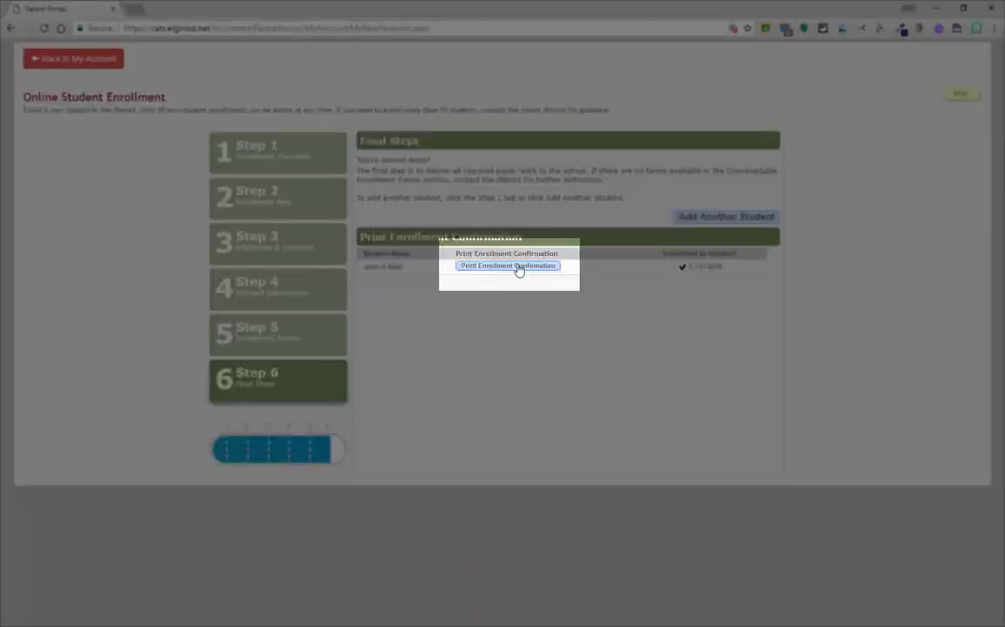
click(518, 269)
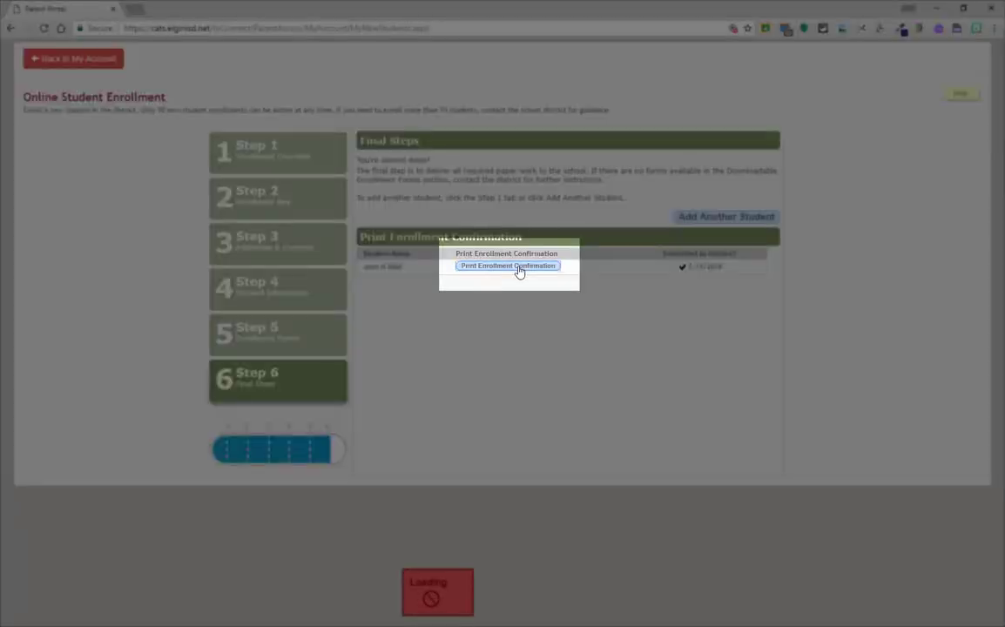